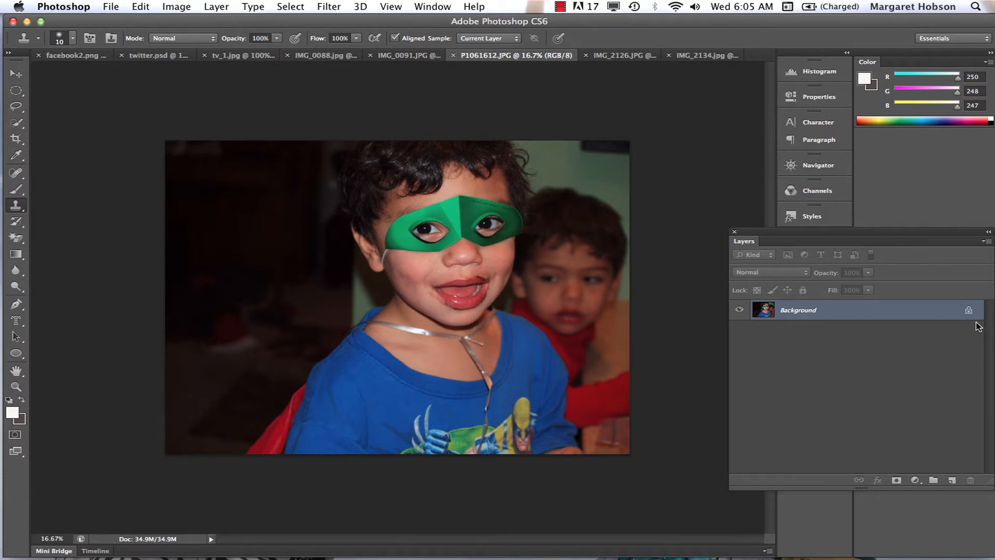
- Duplicate the Background layer and rename the copy with the boy's first name
left_click(217, 7)
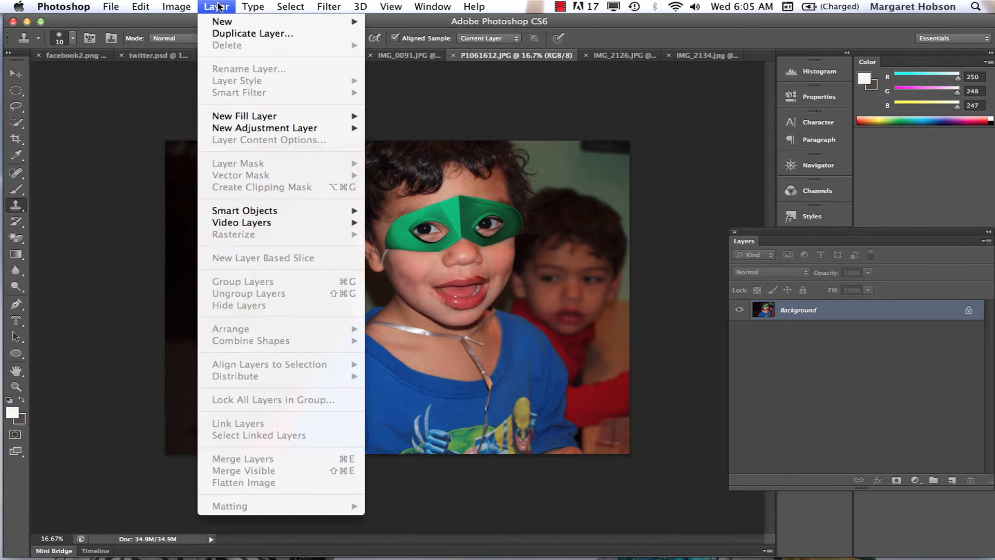
left_click(243, 33)
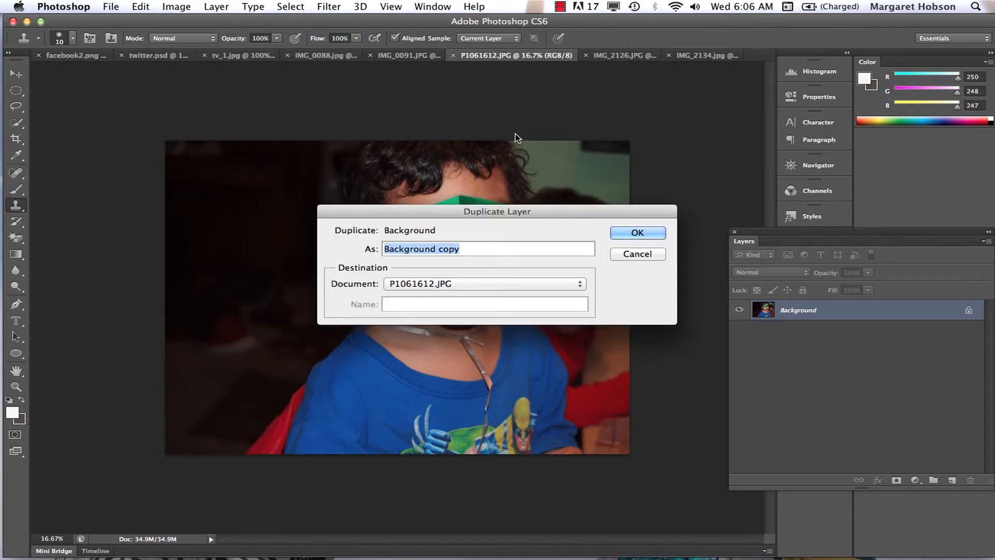
left_click(637, 232)
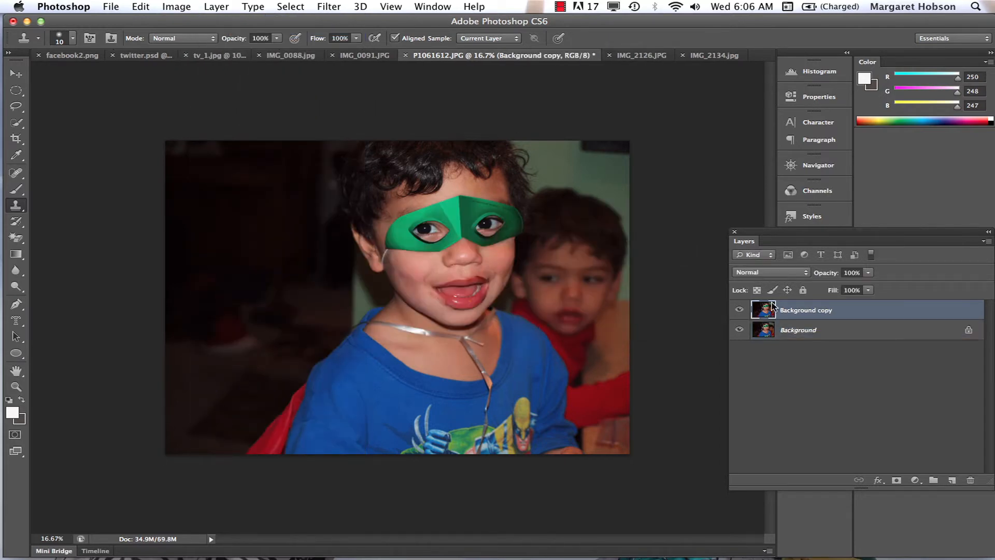
double_click(811, 314)
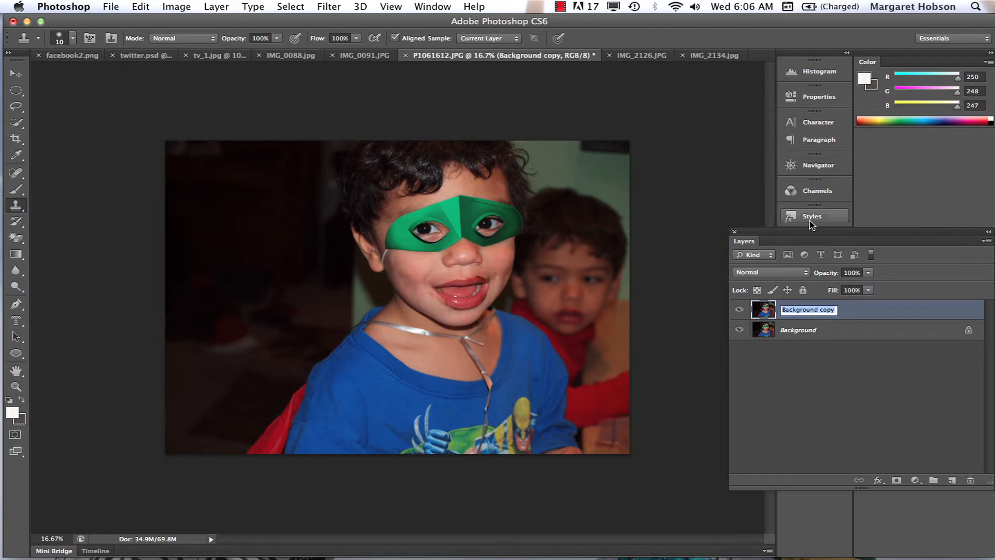
key("BackSpace")
type("liam")
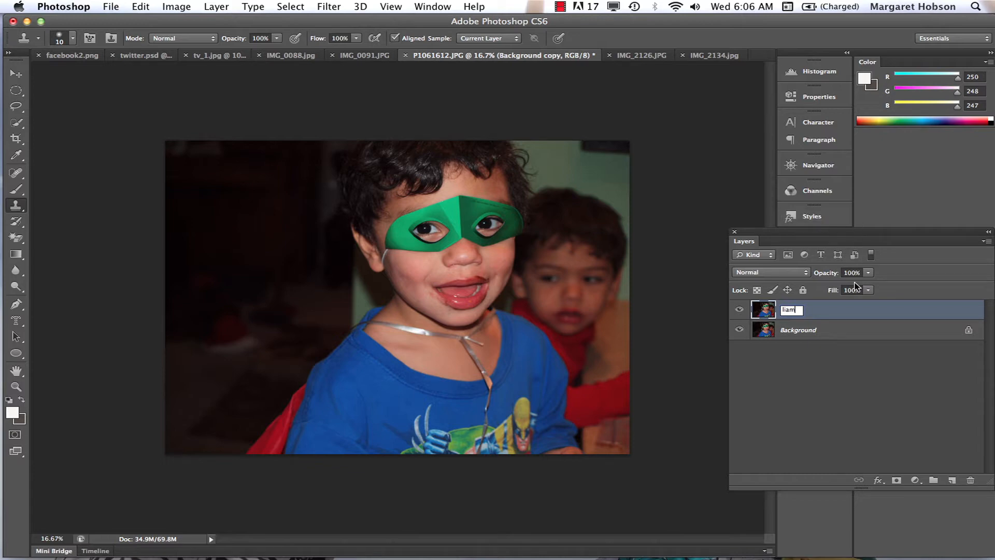
left_click(837, 310)
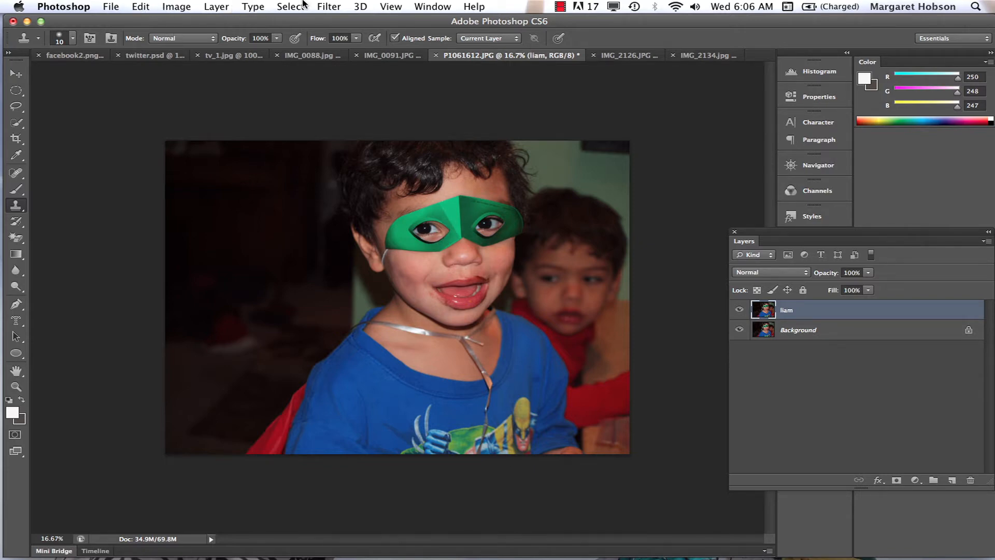
- Apply a Black & White adjustment to the duplicate layer with Reds 26%, Yellows 47% and Greens 79%
left_click(173, 7)
mouse_move(193, 45)
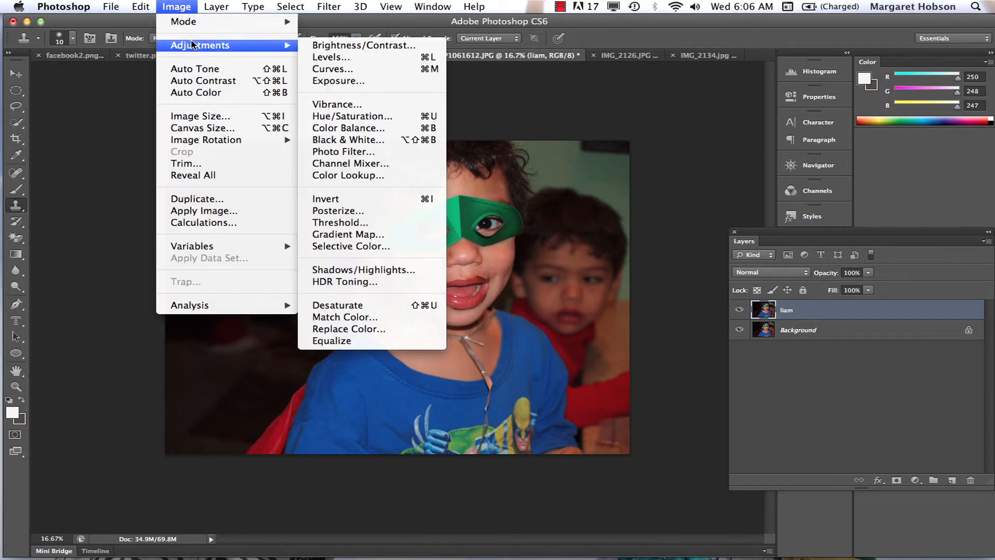
left_click(330, 139)
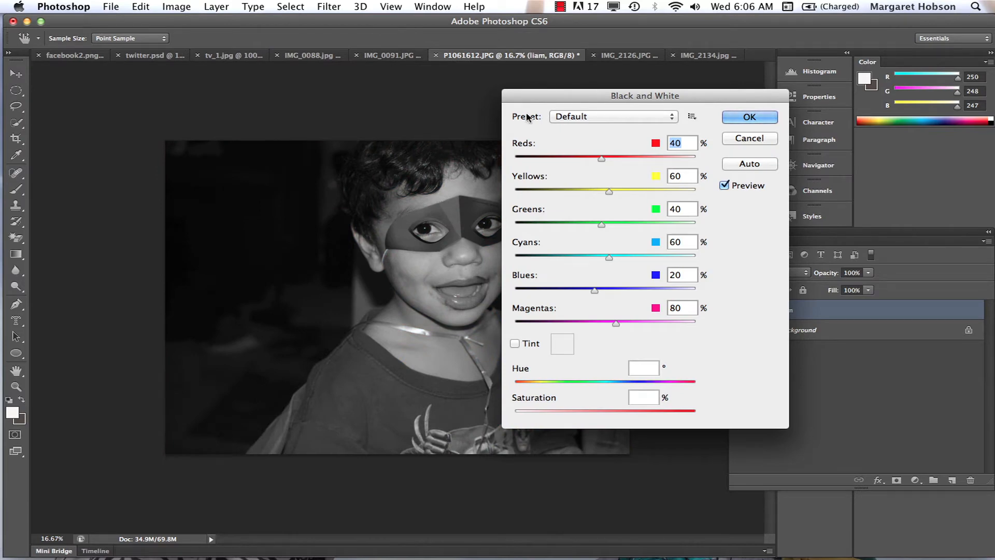
left_click_drag(531, 99, 672, 99)
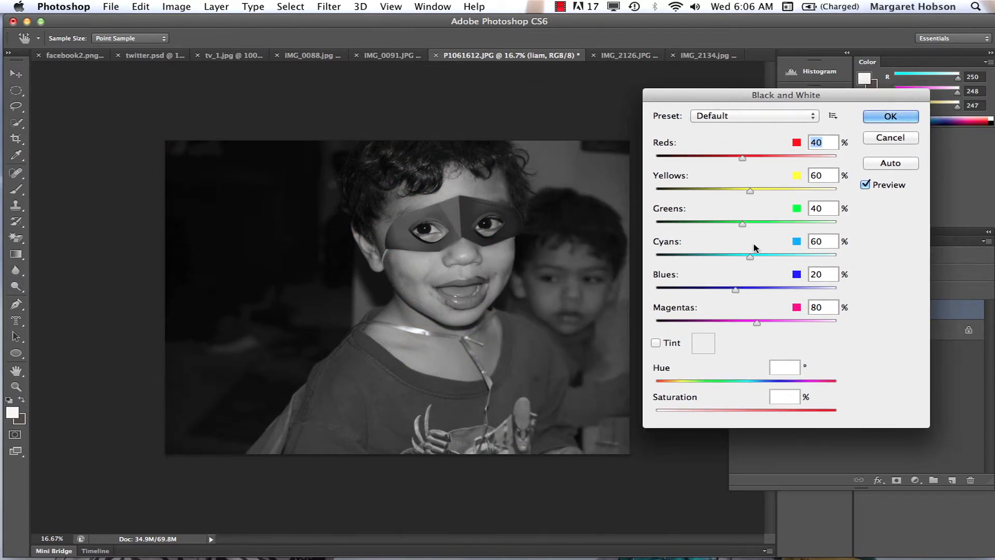
left_click_drag(743, 158, 737, 159)
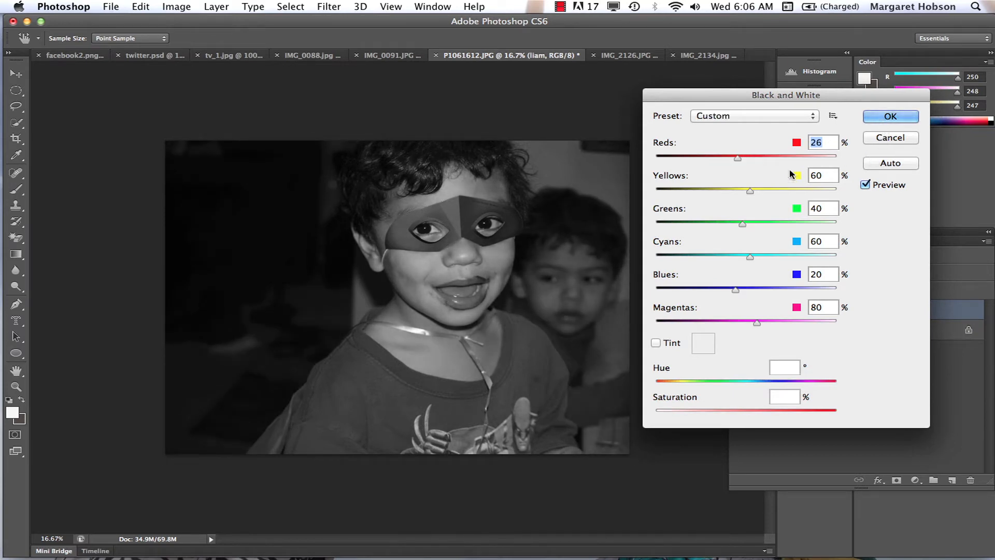
left_click_drag(750, 191, 757, 226)
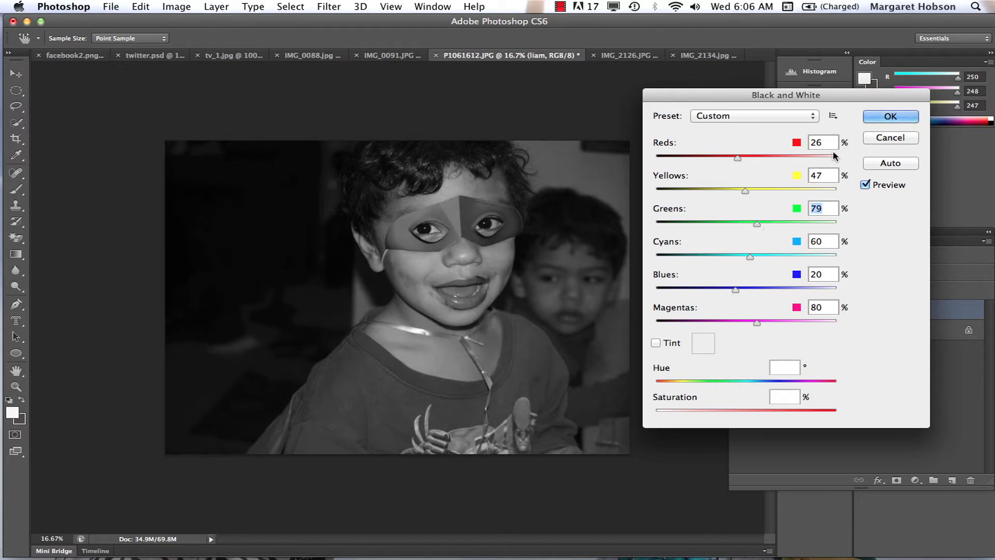
left_click(879, 118)
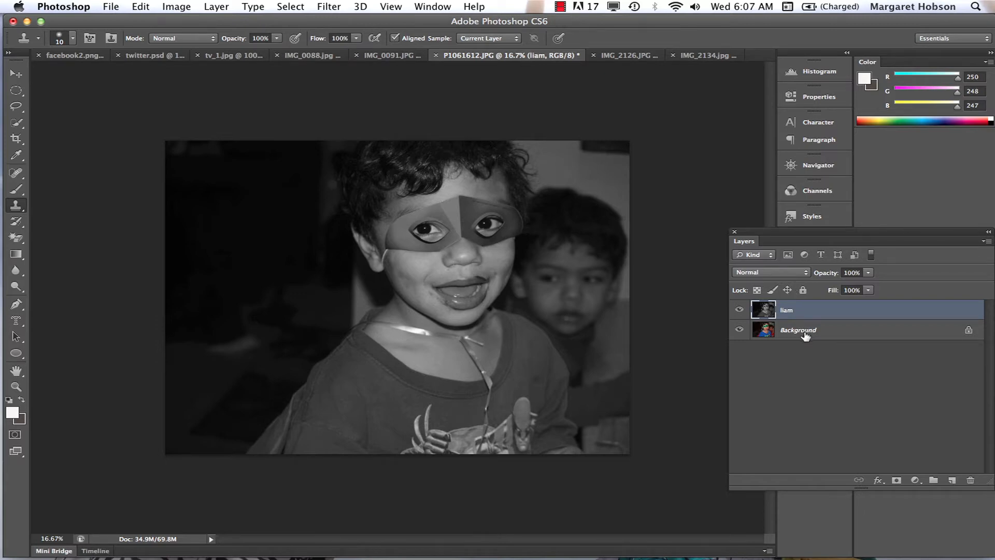
- Switch to the standard Eraser tool and set its brush to 41 px with 100% hardness
left_click(21, 241)
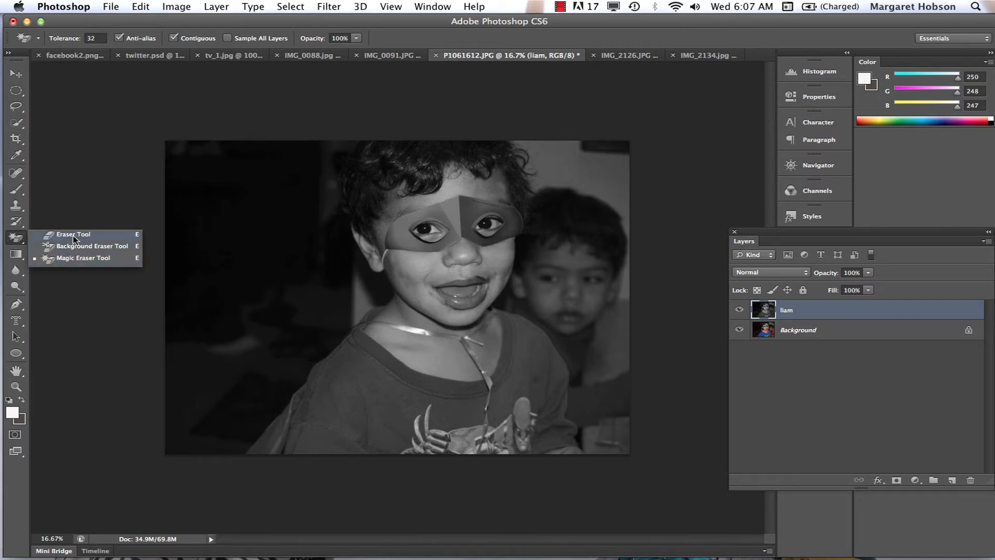
left_click(73, 234)
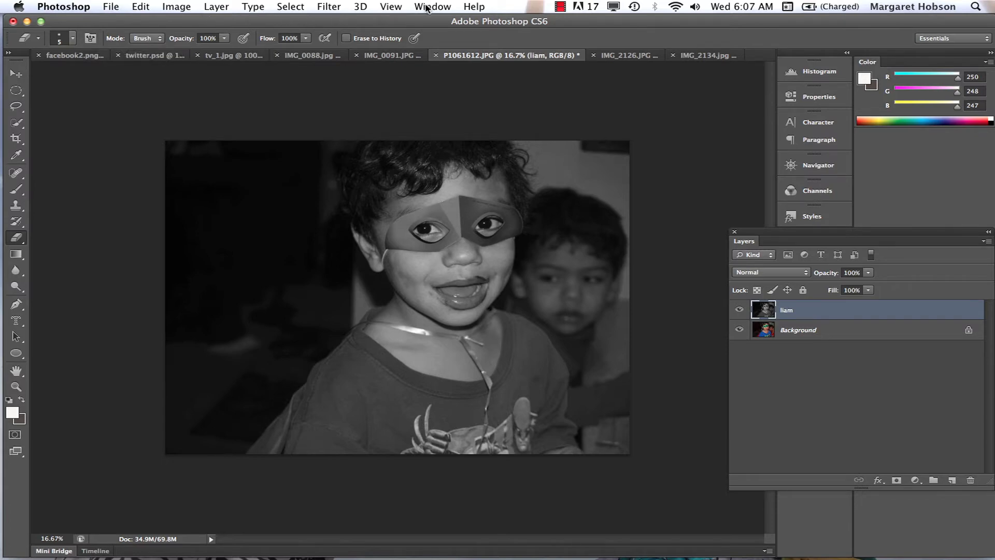
left_click(426, 7)
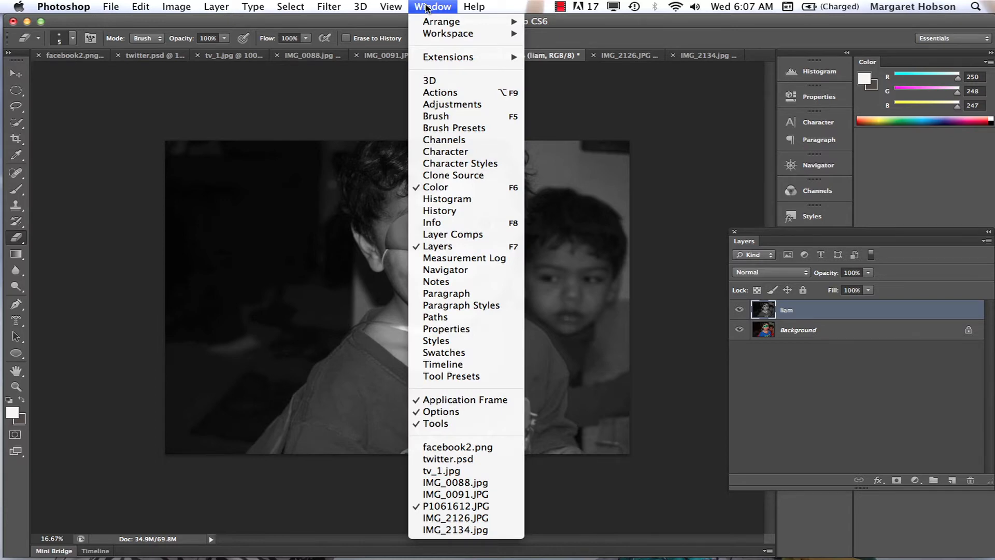
mouse_move(18, 6)
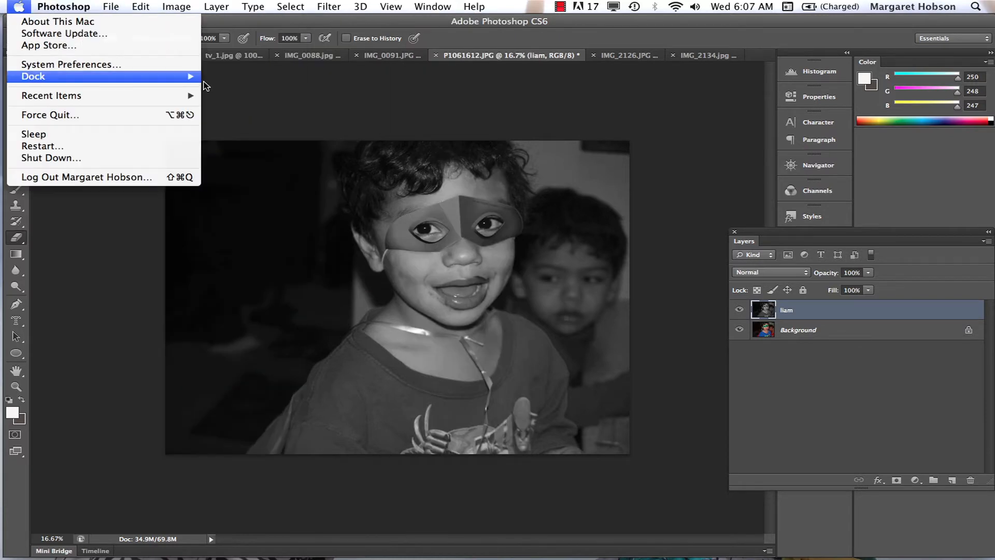
left_click(248, 90)
left_click(73, 39)
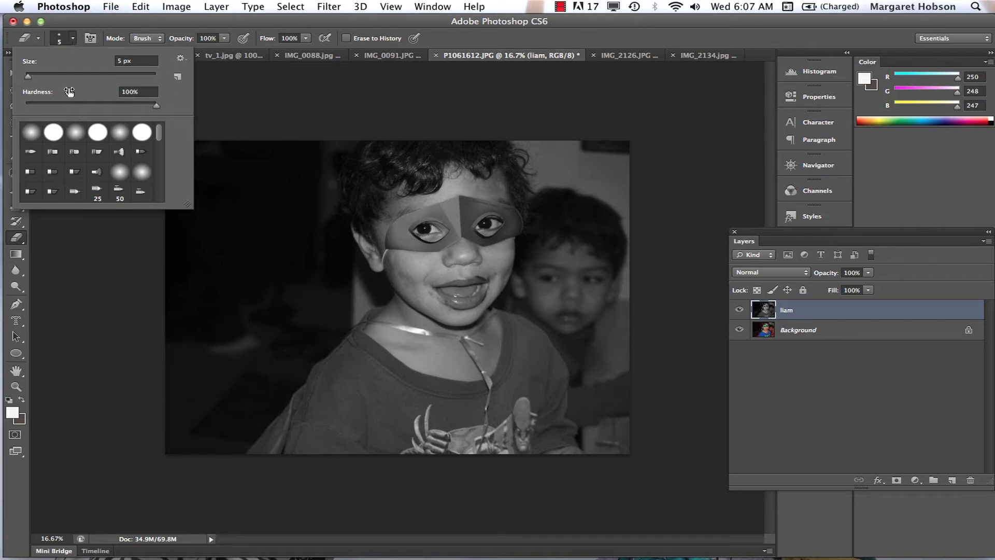
left_click_drag(28, 78, 96, 86)
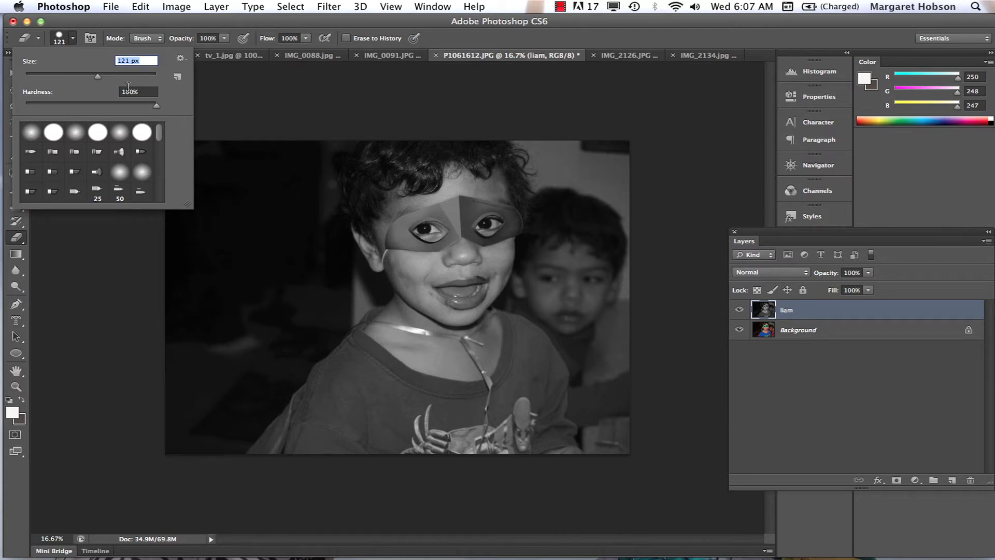
left_click_drag(99, 77, 51, 77)
left_click_drag(157, 108, 6, 112)
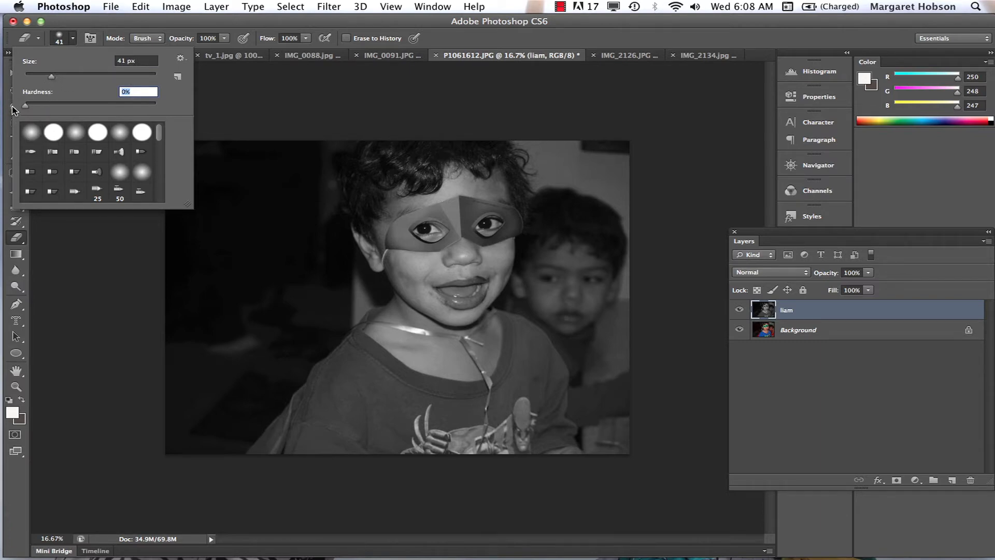
left_click_drag(25, 105, 231, 129)
- Erase the black-and-white layer over the middle of the mask, between the boy's eyes, to reveal the green underneath
left_click(16, 386)
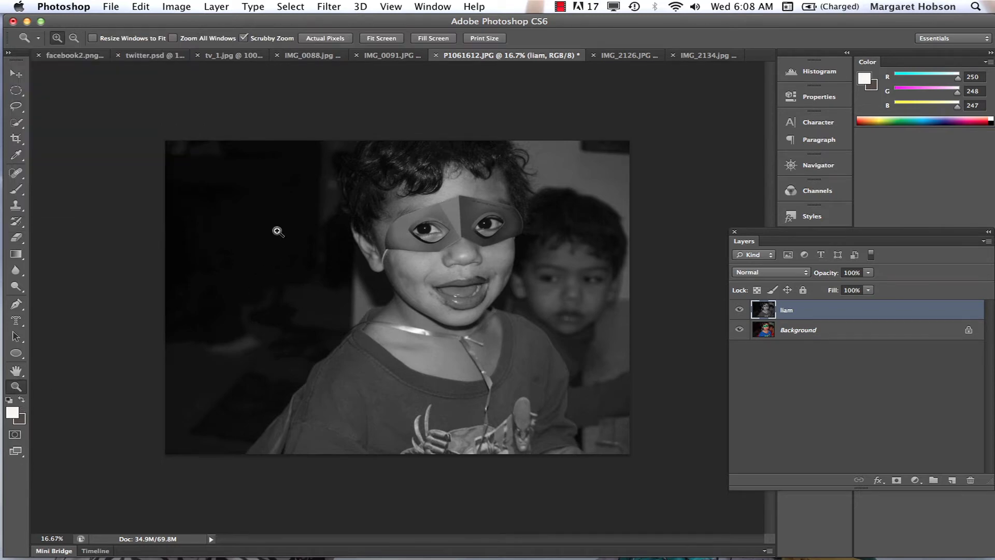
left_click_drag(337, 182, 370, 206)
key("e")
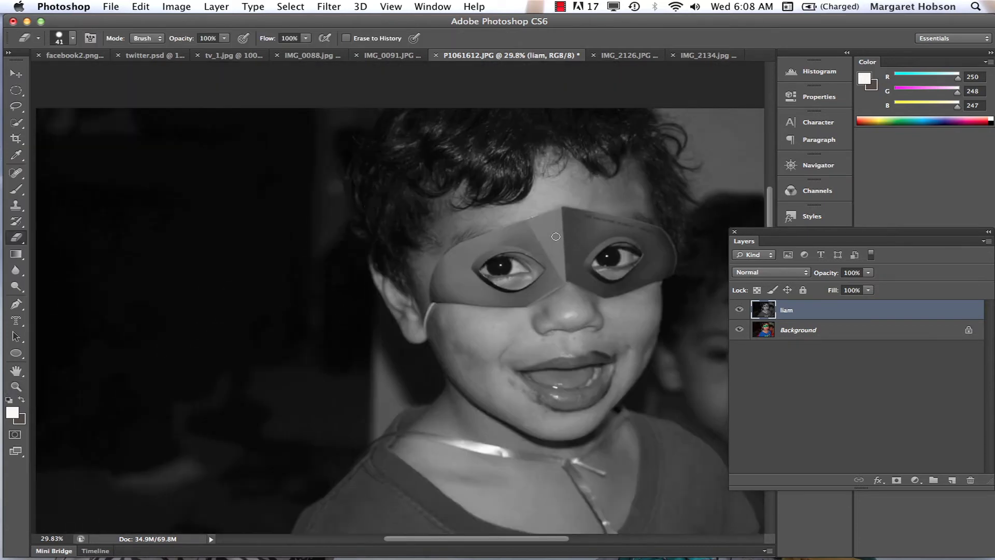
mouse_move(557, 232)
left_mouse_down()
mouse_move(564, 254)
mouse_move(572, 231)
mouse_move(565, 266)
mouse_move(593, 234)
mouse_move(566, 259)
mouse_move(552, 236)
mouse_move(556, 262)
mouse_move(542, 243)
mouse_move(554, 264)
mouse_move(535, 251)
mouse_move(548, 255)
left_mouse_up()
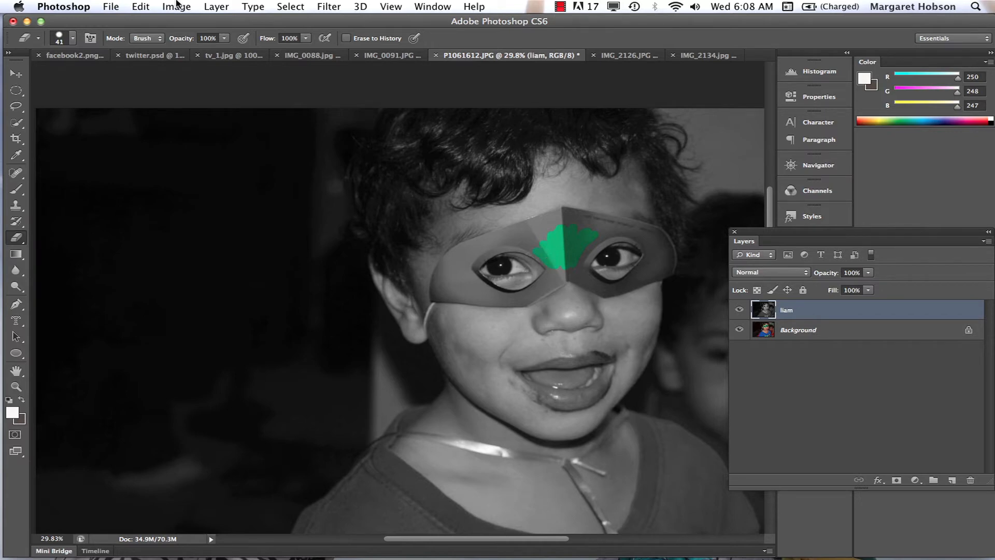
- Enlarge the eraser to 101 px and erase more of the mask's center and the area beside its right eye hole
left_click(73, 40)
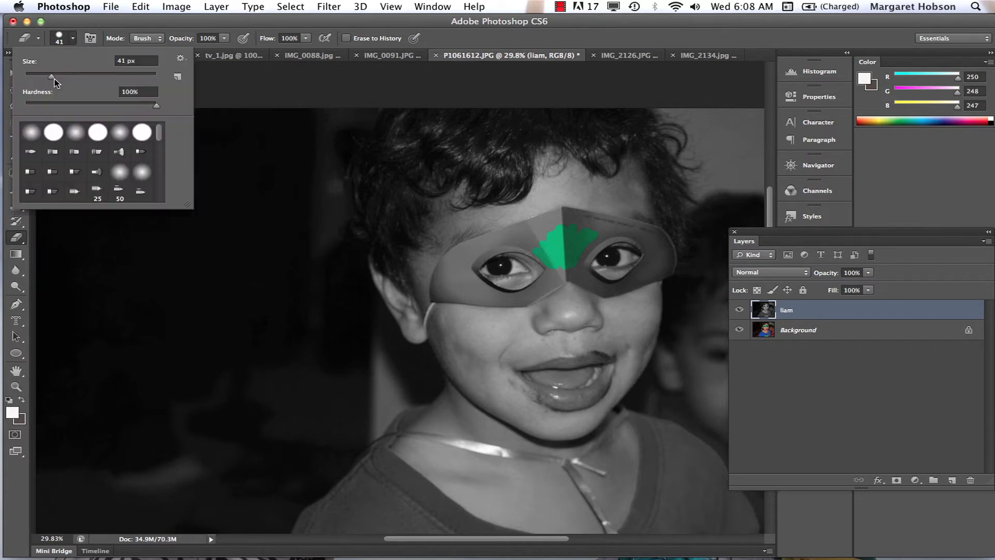
left_click_drag(56, 76, 68, 78)
left_click_drag(68, 77, 91, 76)
left_click(573, 222)
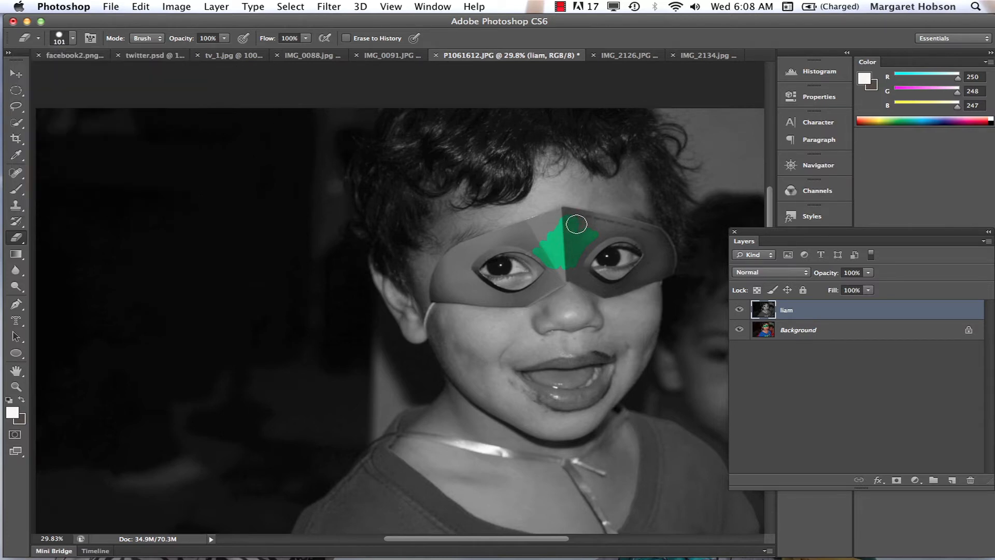
mouse_move(573, 222)
left_mouse_down()
mouse_move(600, 229)
mouse_move(550, 278)
left_mouse_up()
left_click_drag(551, 277, 544, 280)
mouse_move(550, 222)
left_mouse_down()
mouse_move(536, 243)
mouse_move(582, 225)
left_mouse_up()
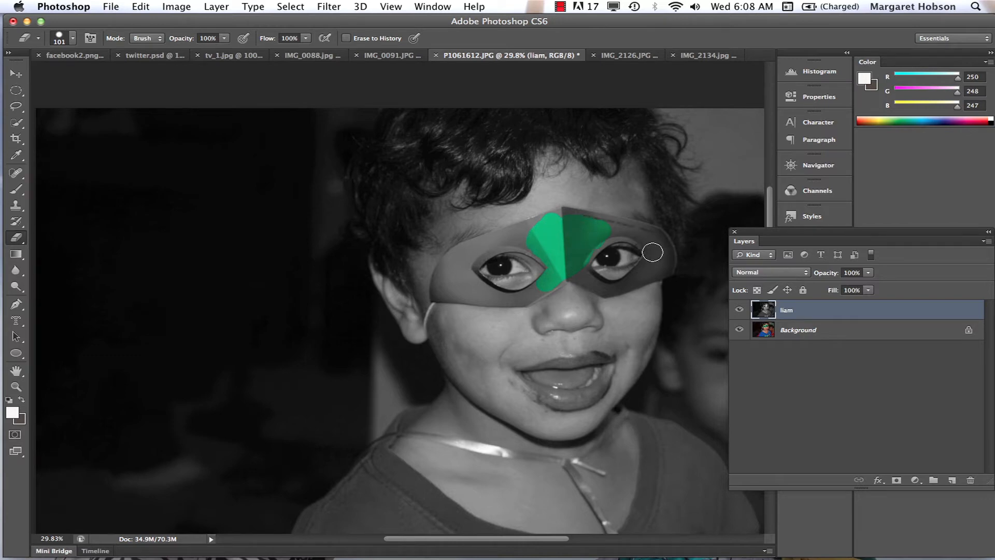
left_click_drag(651, 251, 649, 269)
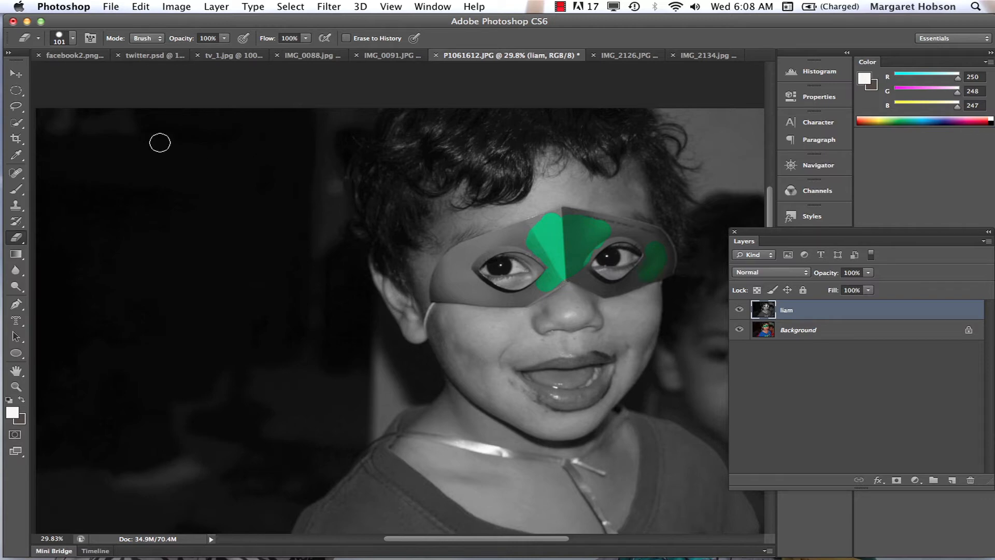
- Reduce the eraser size to 5 px for detailed work along the mask's left edge
left_click(73, 40)
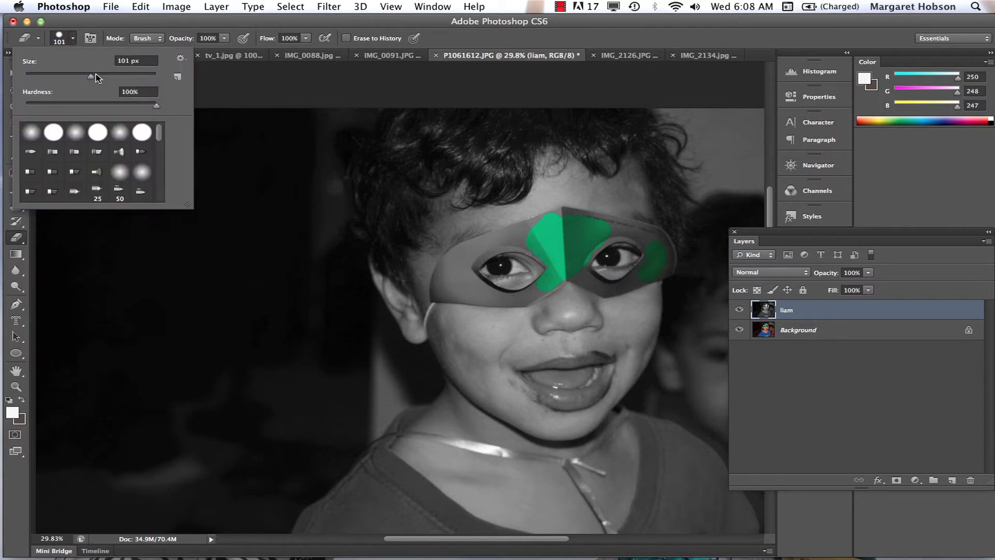
left_click_drag(92, 80, 32, 81)
left_click(16, 387)
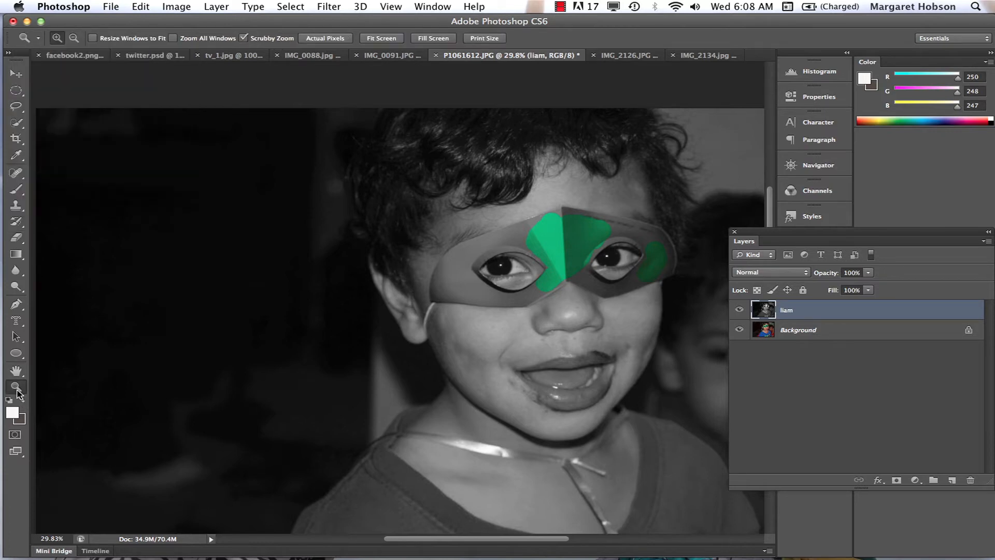
mouse_move(415, 239)
left_mouse_down()
mouse_move(543, 324)
mouse_move(459, 282)
mouse_move(493, 306)
left_mouse_up()
key("e")
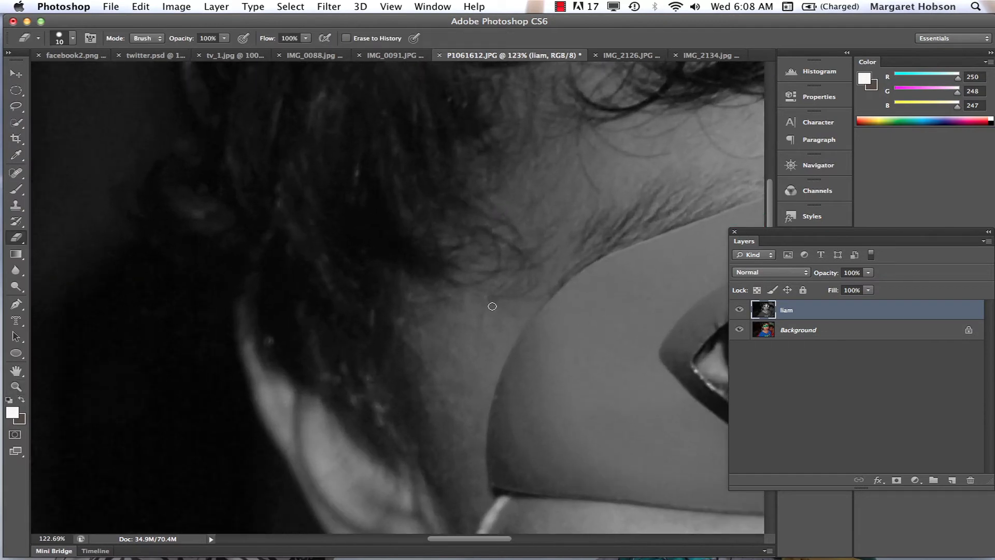
left_click(73, 39)
left_click(128, 62)
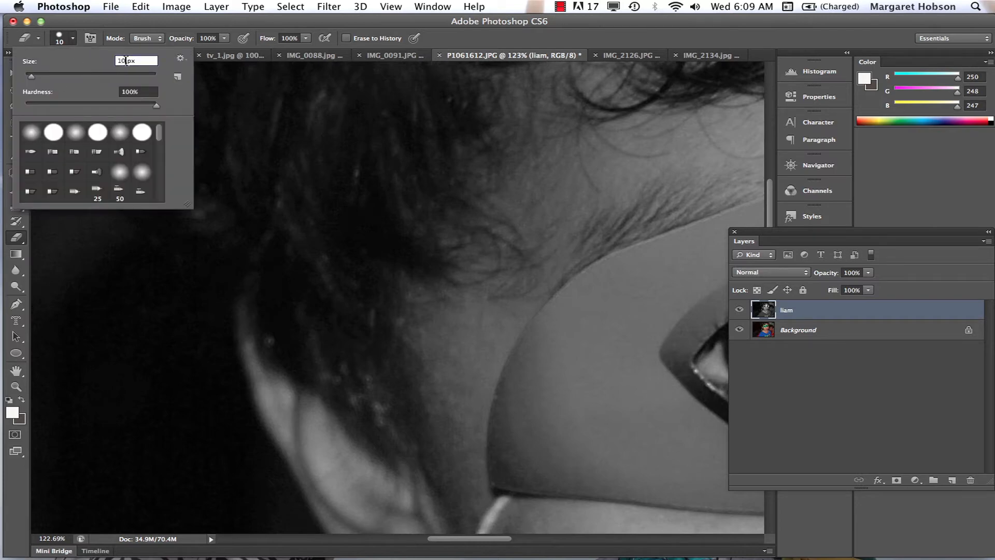
type("5")
- Erase a thin strip of the black-and-white layer along the mask's upper-left edge with the 5 px eraser
key("super+plus")
key("super+plus")
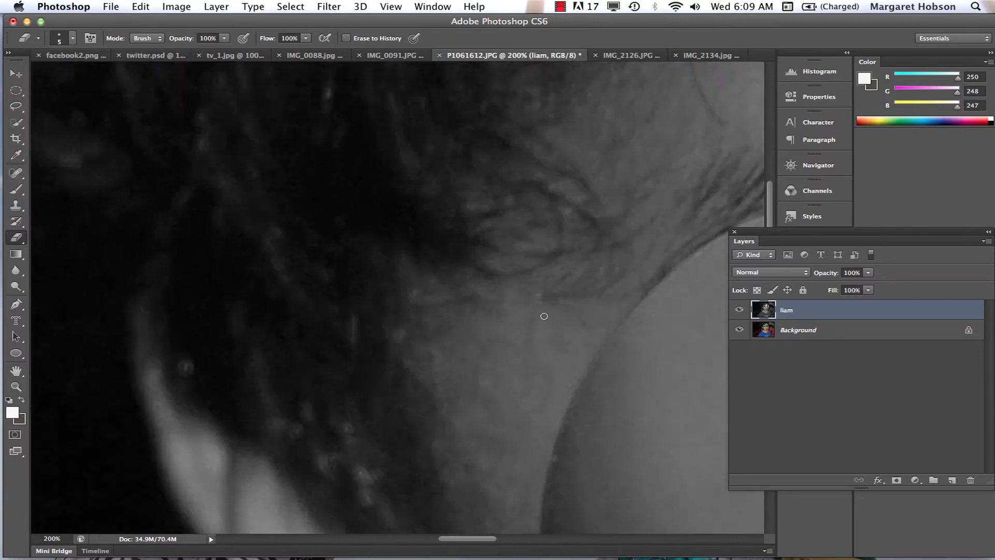
key("space")
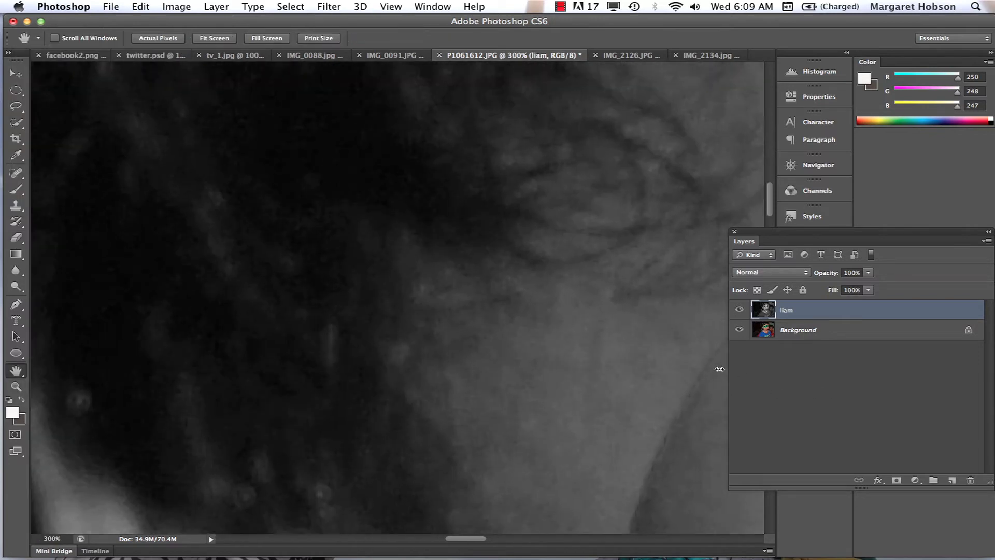
left_click_drag(720, 369, 366, 309)
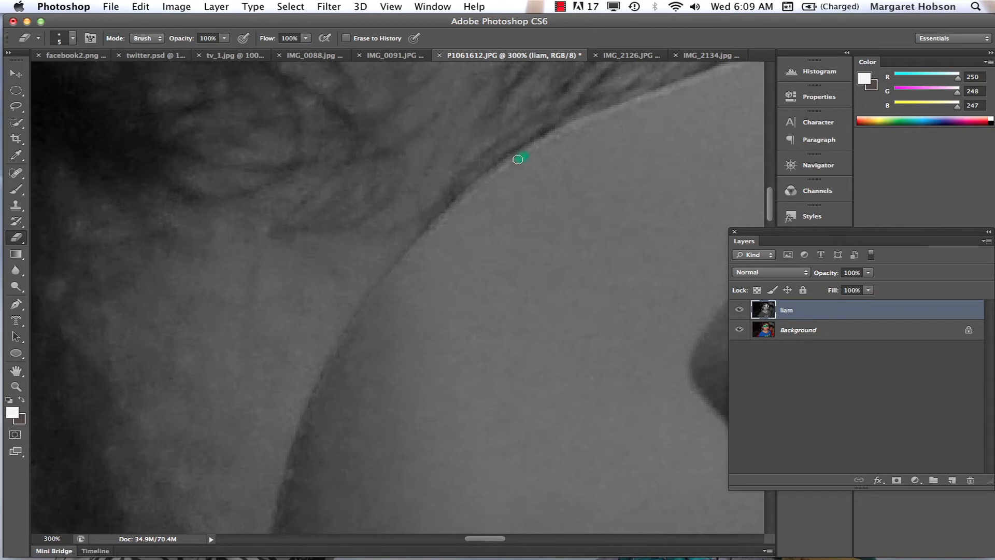
left_click_drag(518, 160, 491, 182)
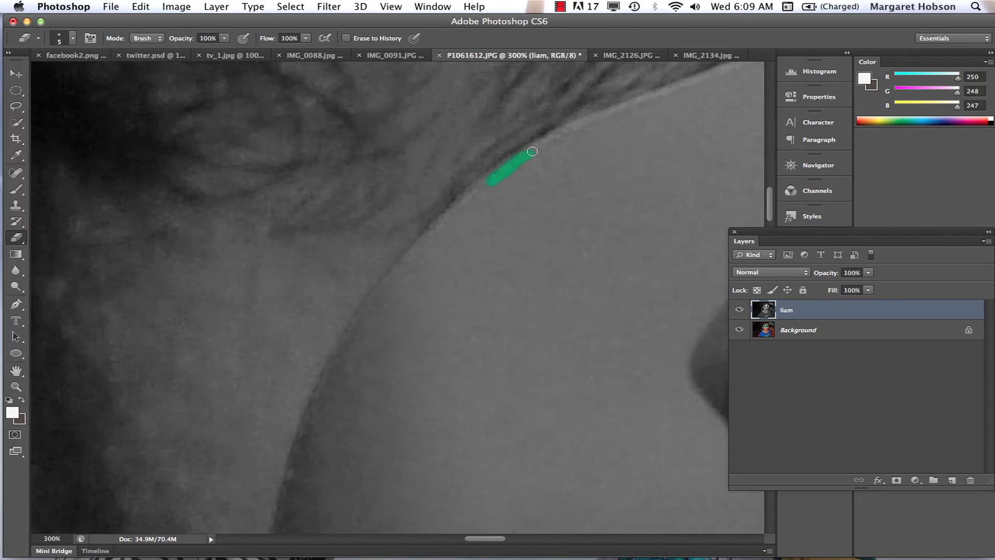
mouse_move(533, 151)
left_mouse_down()
mouse_move(568, 134)
mouse_move(480, 187)
mouse_move(392, 277)
left_mouse_up()
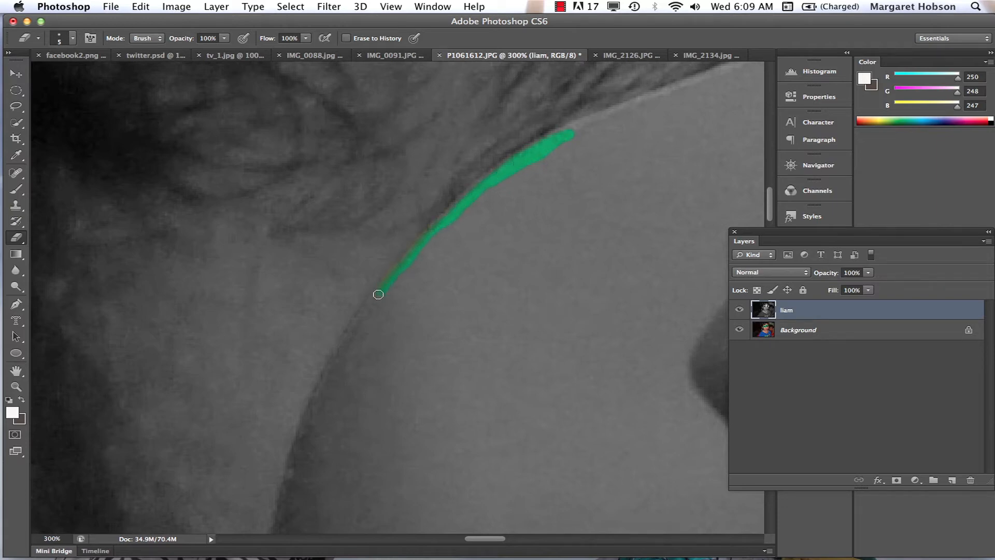
left_click_drag(356, 325, 339, 351)
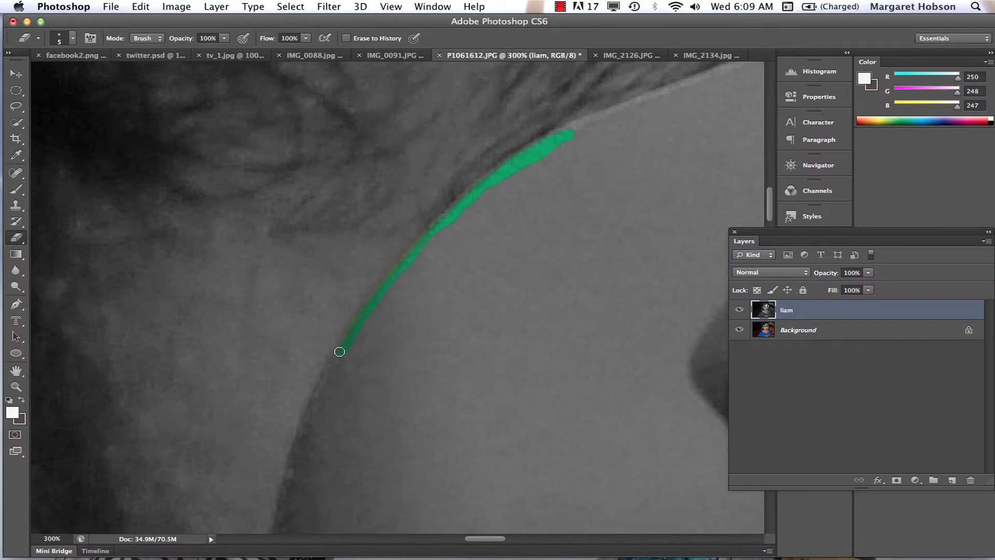
- Move the Layers panel clear of the photo, show the History panel docked with the collapsed panels, and enlarge it to list all states
mouse_move(764, 233)
left_mouse_down()
mouse_move(768, 266)
mouse_move(832, 354)
left_mouse_up()
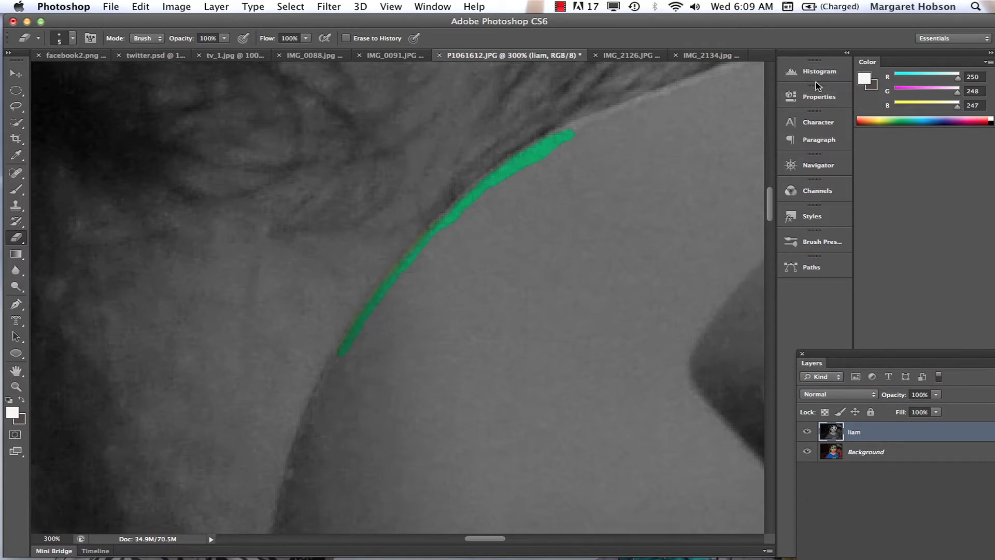
left_click(437, 6)
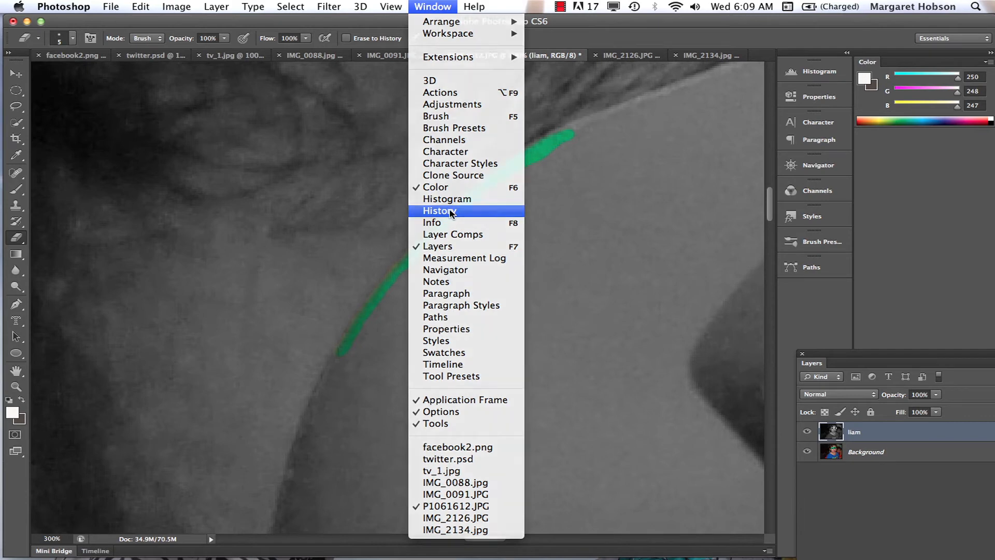
left_click(450, 215)
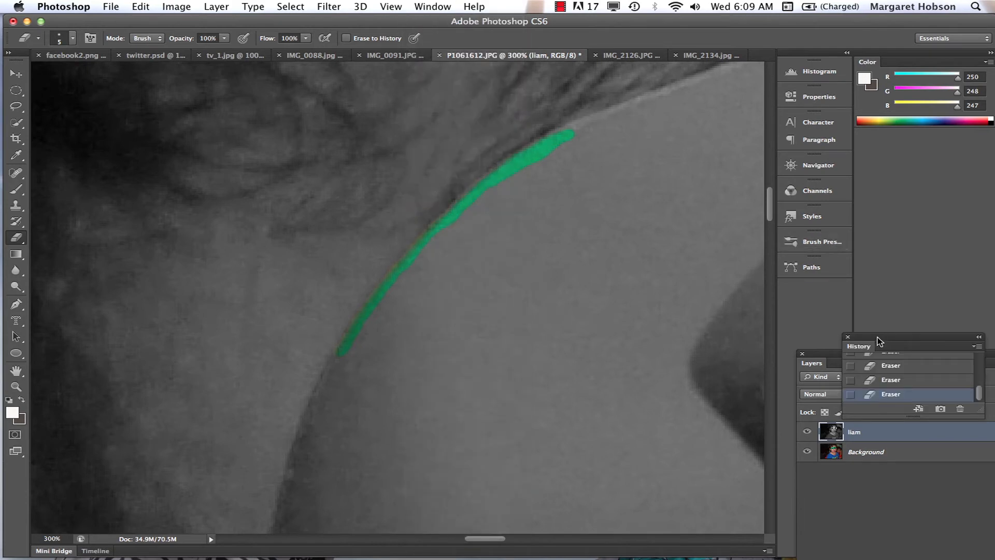
left_click_drag(867, 340, 816, 297)
left_click(814, 294)
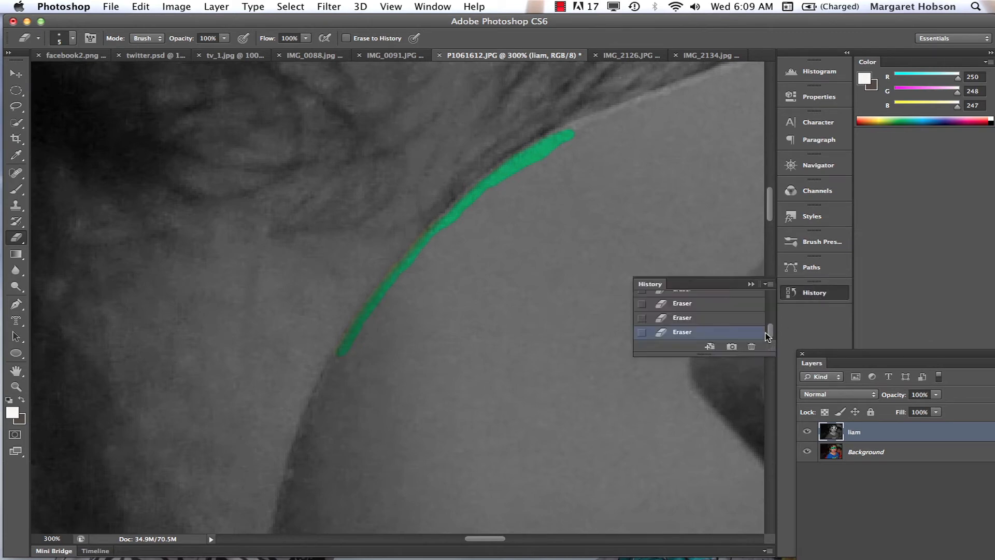
left_click_drag(771, 357, 809, 487)
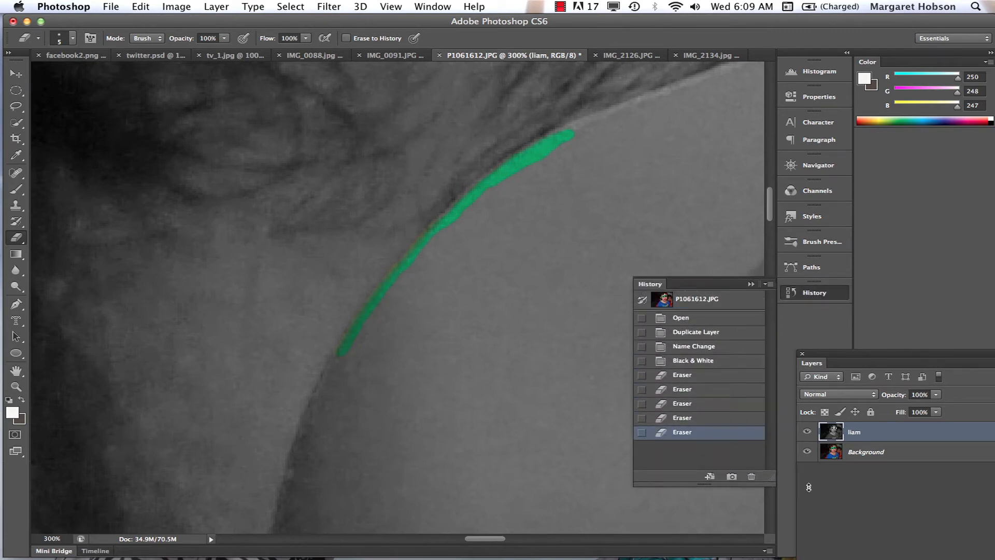
- Step back and forth through the latest history states and revert to the one before the last two eraser strokes
left_click(708, 418)
left_click(702, 405)
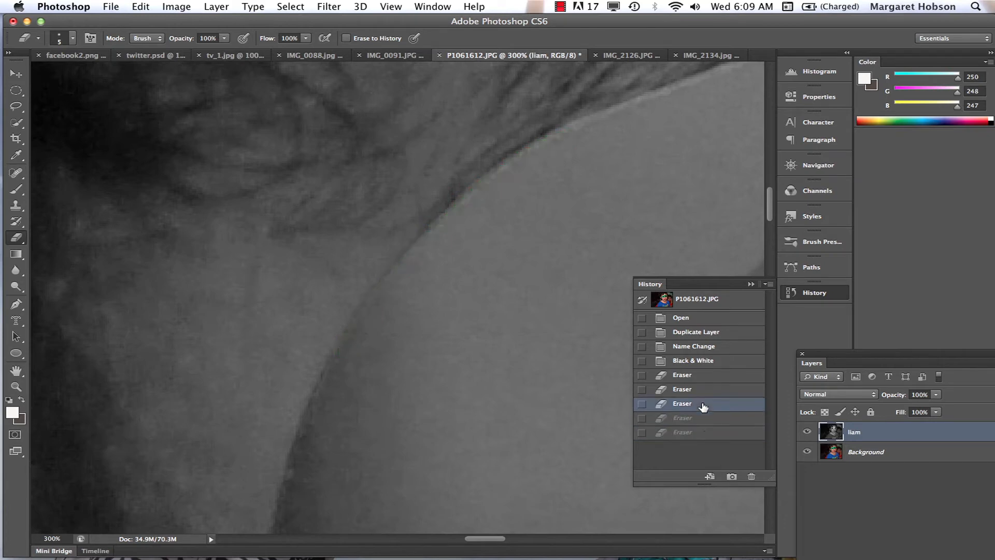
left_click(695, 421)
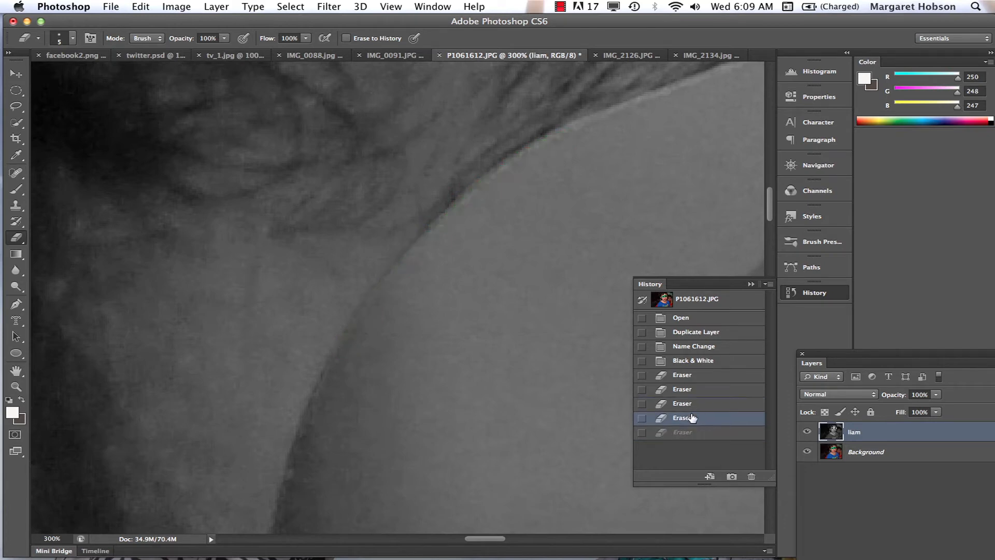
left_click(693, 429)
left_click(694, 409)
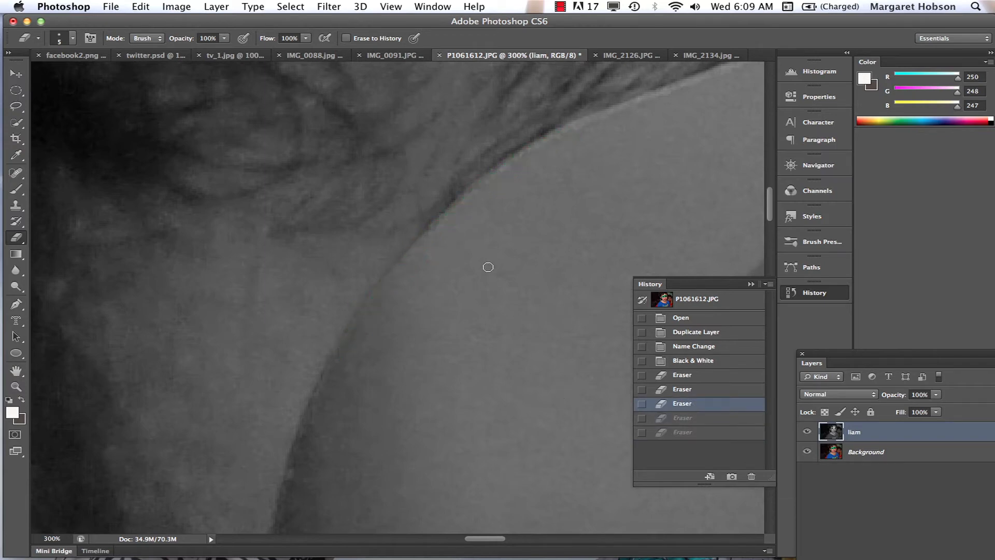
- Erase a small patch of the black-and-white layer just inside the mask's upper-left edge
mouse_move(481, 188)
left_mouse_down()
mouse_move(452, 225)
mouse_move(480, 211)
mouse_move(477, 203)
mouse_move(454, 243)
mouse_move(496, 201)
mouse_move(461, 249)
mouse_move(492, 218)
mouse_move(474, 254)
left_mouse_up()
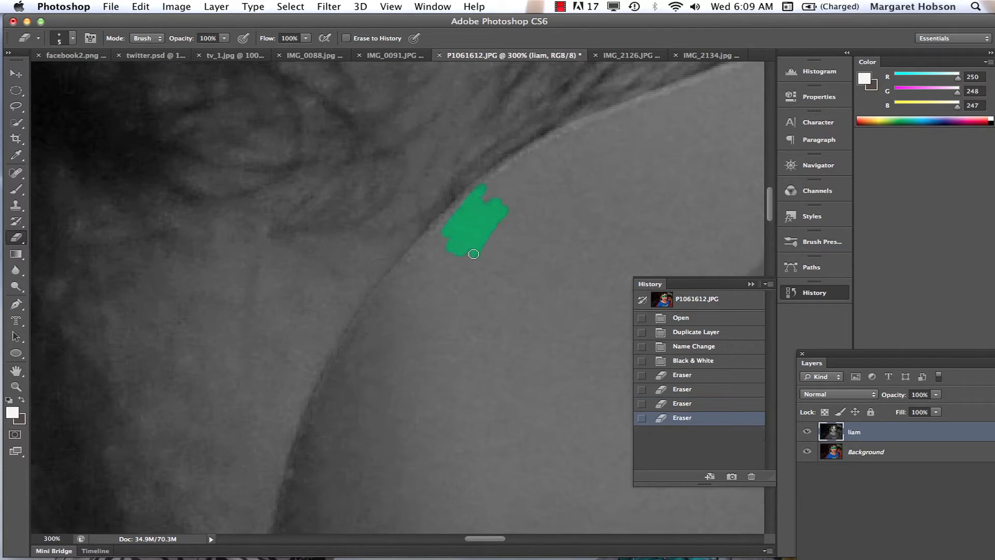
left_click(560, 7)
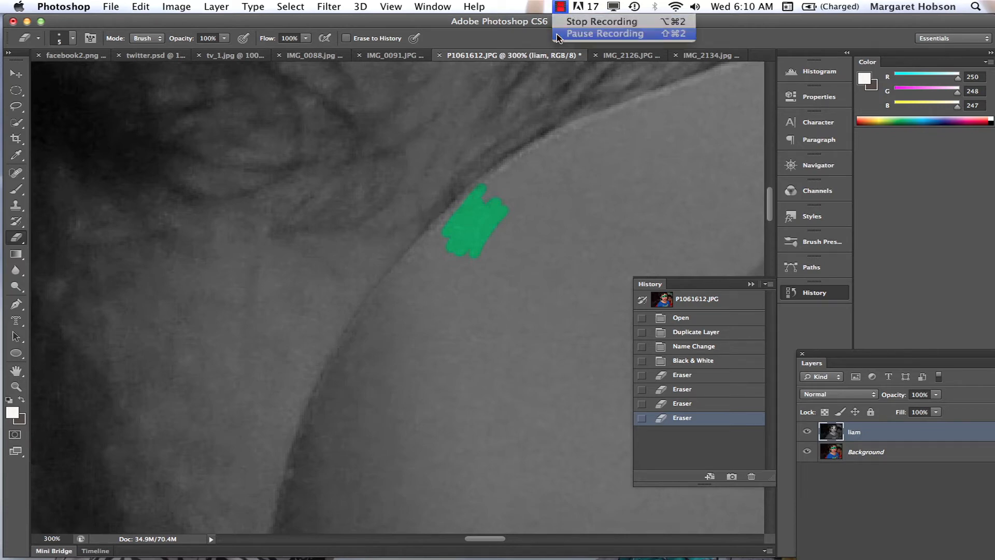
left_click(622, 30)
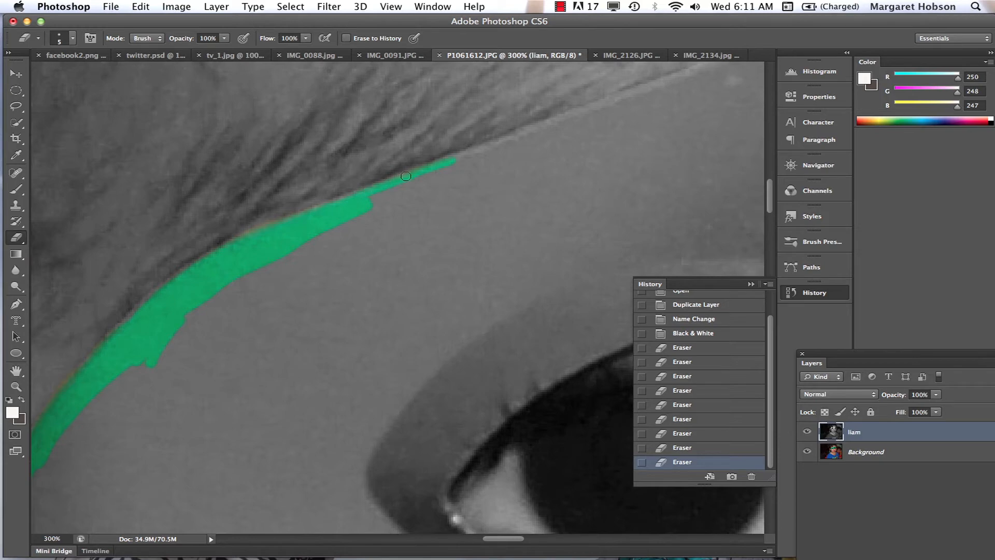
- Extend and widen the erased green strip along the mask's upper edge above the eye
mouse_move(406, 176)
left_mouse_down()
mouse_move(684, 77)
mouse_move(338, 217)
mouse_move(433, 176)
left_mouse_up()
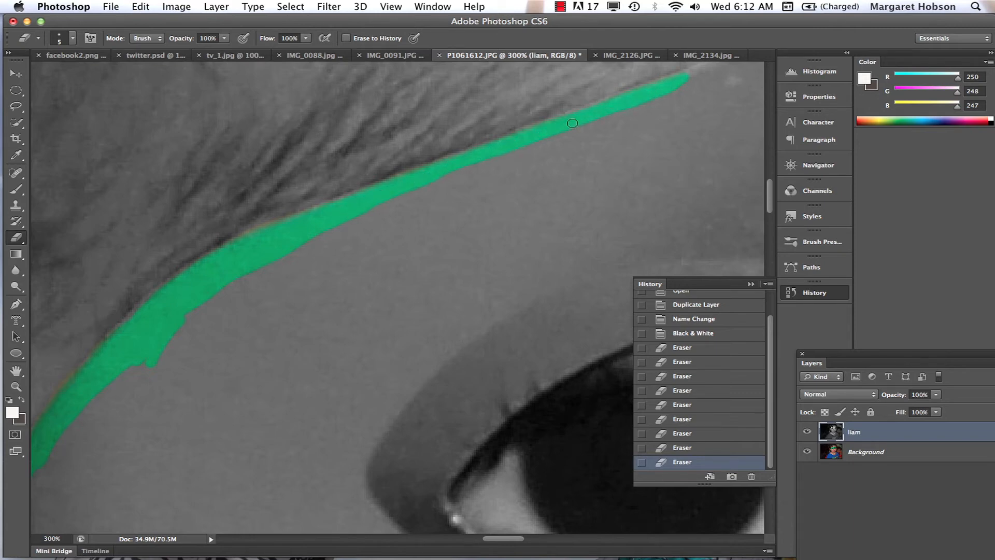
left_click_drag(572, 123, 678, 90)
left_click_drag(622, 117, 445, 178)
left_click_drag(595, 121, 592, 128)
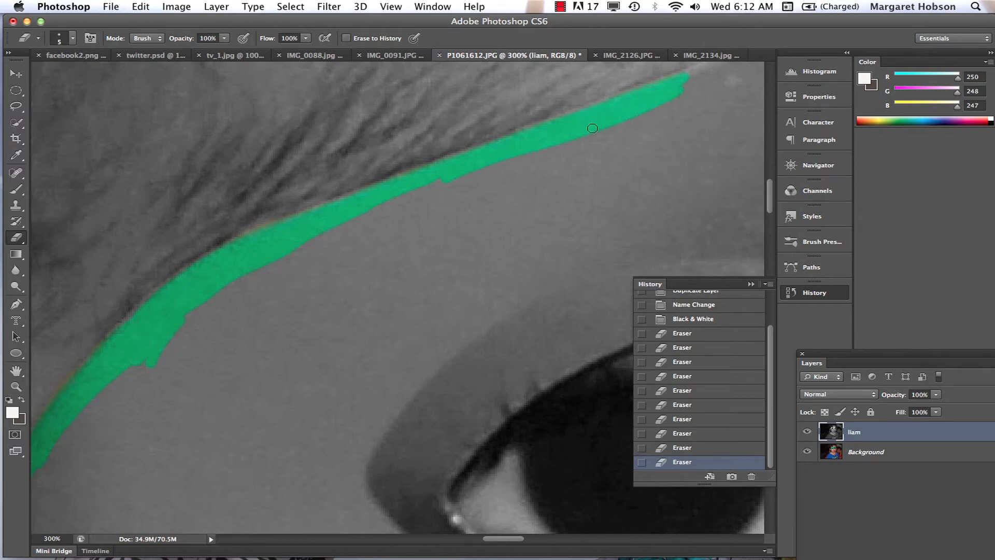
- Continue erasing along the mask's upper edge from the end of the green strip toward the center, then thicken that strip
key("h")
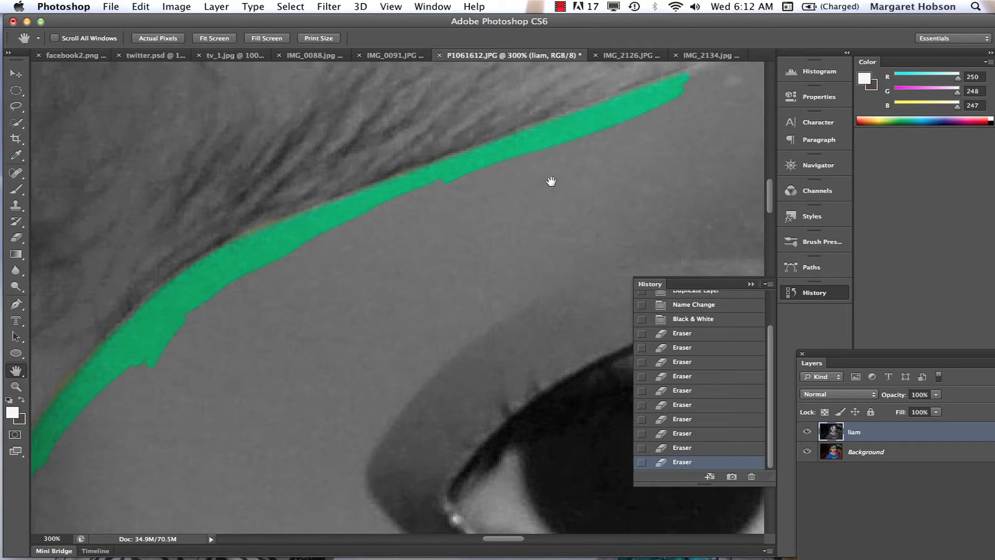
mouse_move(631, 138)
left_mouse_down()
mouse_move(453, 217)
mouse_move(369, 238)
mouse_move(275, 240)
mouse_move(244, 226)
left_mouse_up()
key("e")
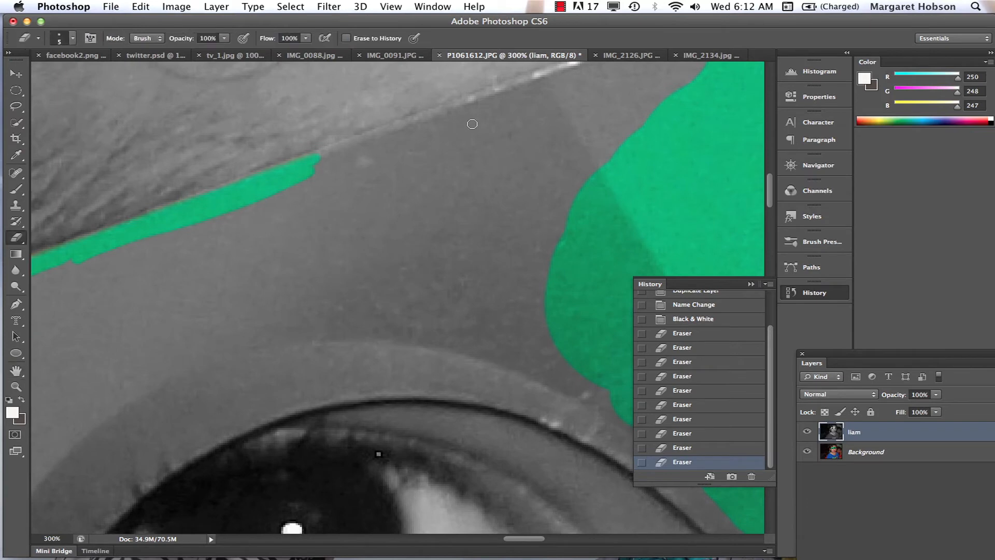
left_click_drag(537, 79, 311, 158)
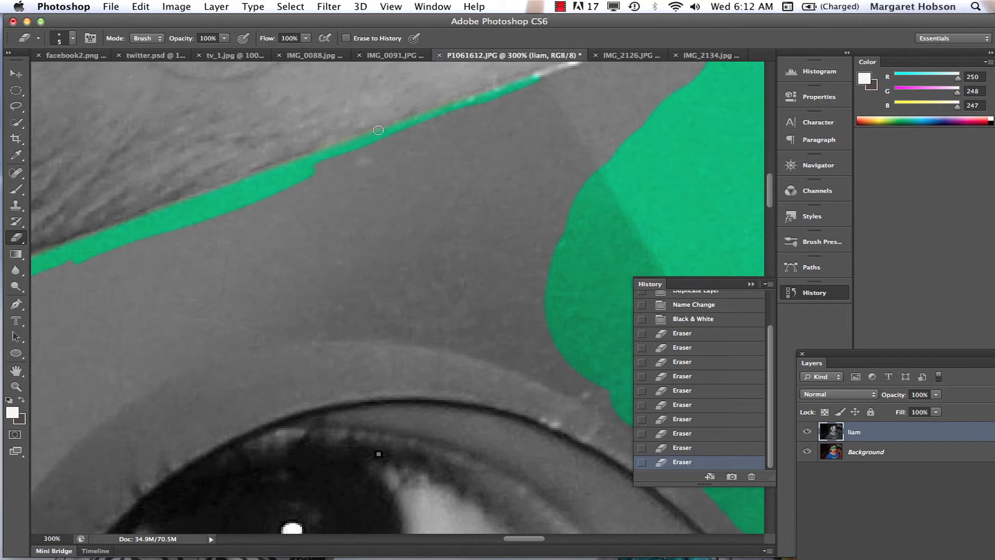
mouse_move(420, 120)
left_mouse_down()
mouse_move(574, 66)
mouse_move(307, 171)
mouse_move(330, 157)
mouse_move(441, 125)
mouse_move(265, 198)
mouse_move(511, 100)
mouse_move(280, 195)
left_mouse_up()
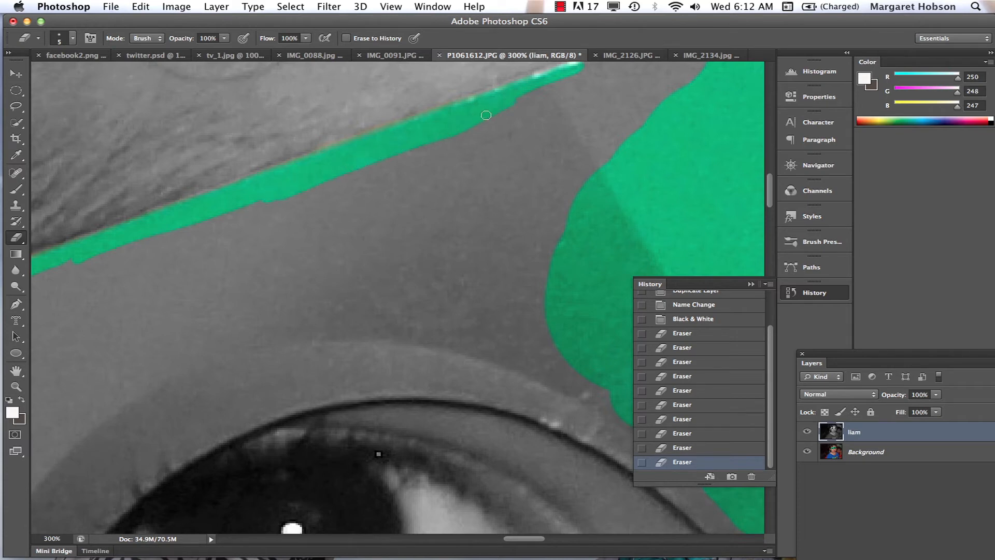
left_click_drag(486, 115, 583, 70)
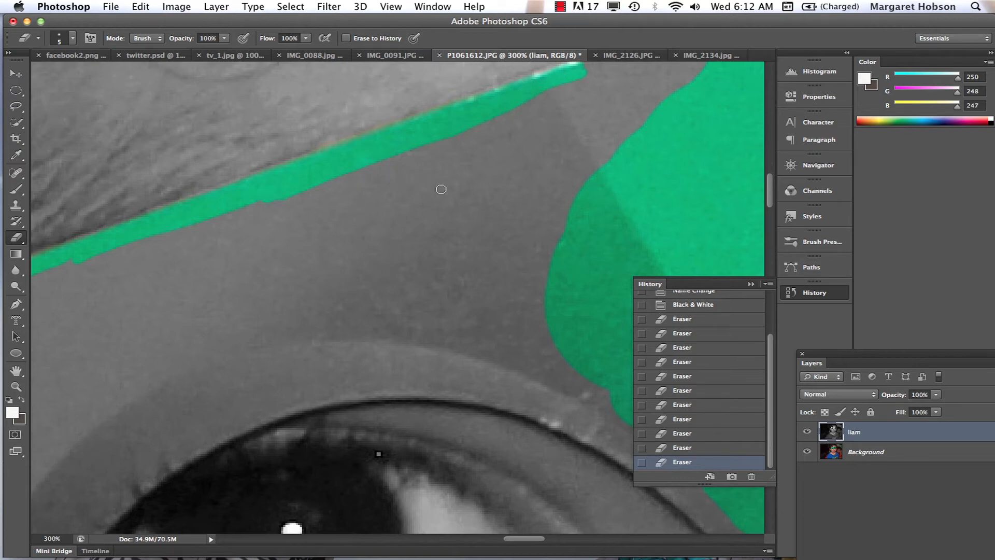
- Erase along the mask's top edge up to its center peak and down the slope on the other side
key("h")
left_click_drag(486, 192, 171, 316)
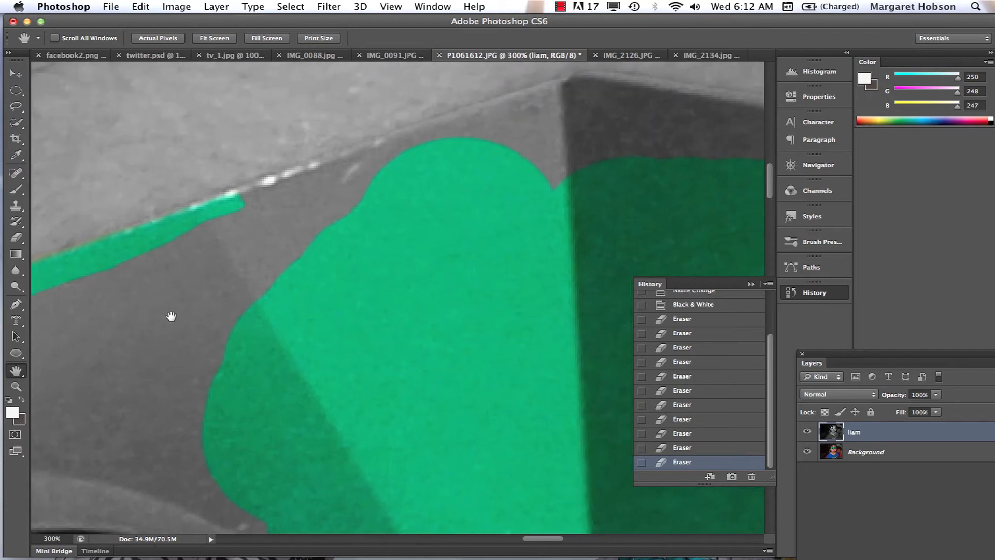
key("e")
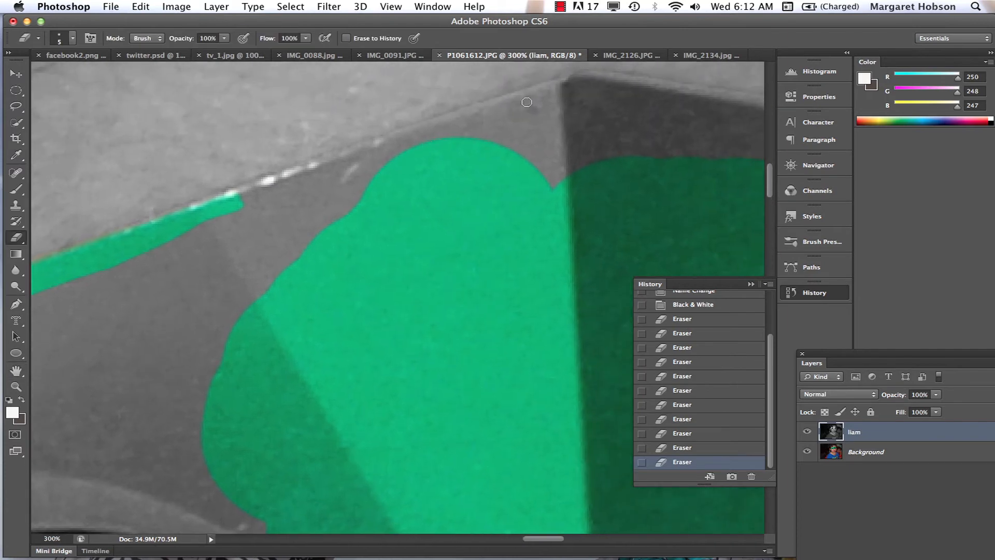
left_click_drag(543, 87, 393, 136)
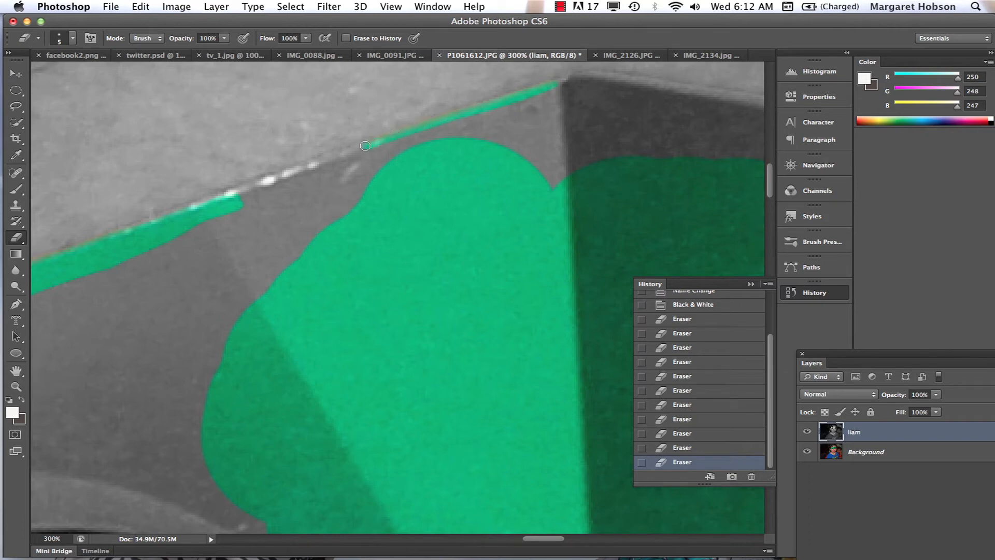
mouse_move(338, 155)
left_mouse_down()
mouse_move(215, 202)
mouse_move(237, 204)
mouse_move(281, 181)
mouse_move(216, 201)
mouse_move(553, 90)
left_mouse_up()
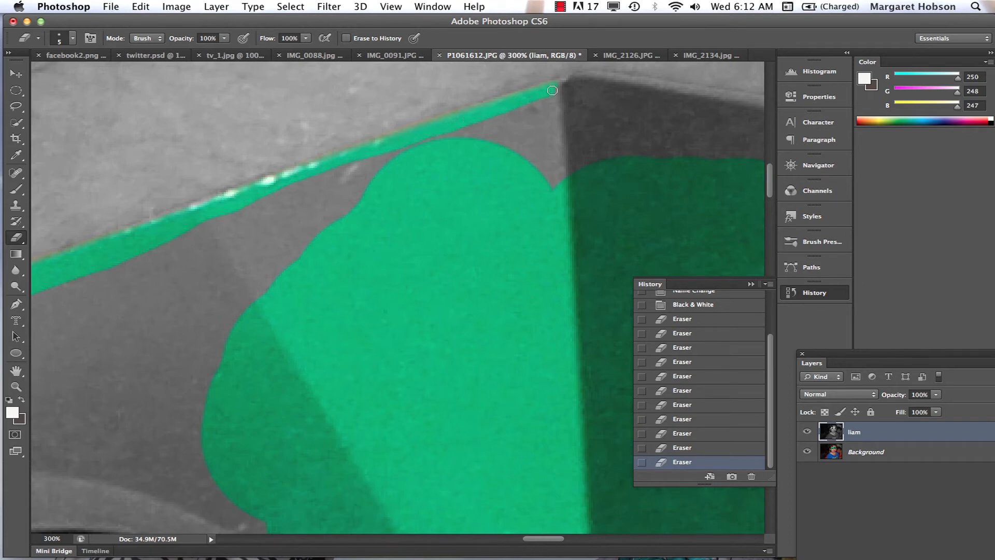
left_click_drag(457, 126, 391, 145)
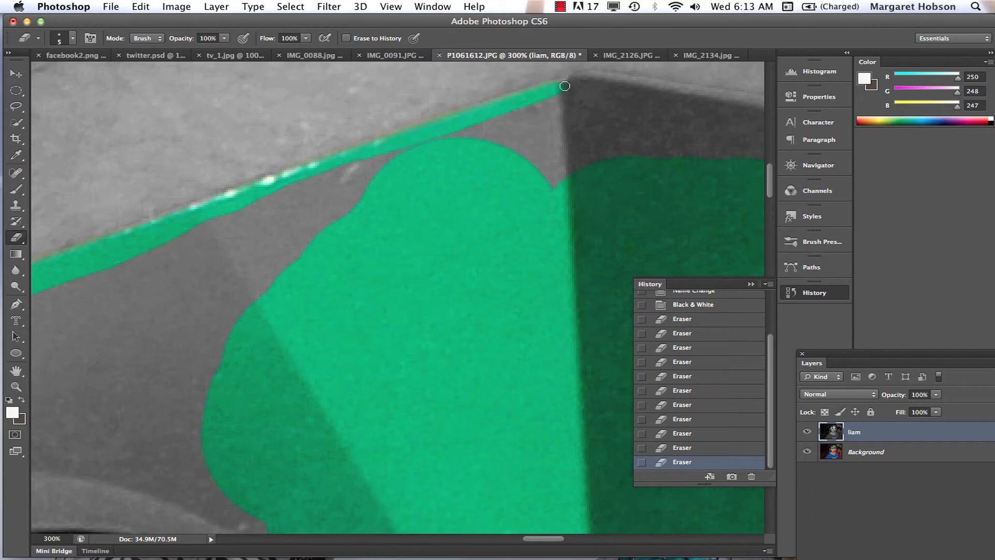
left_click_drag(583, 79, 757, 106)
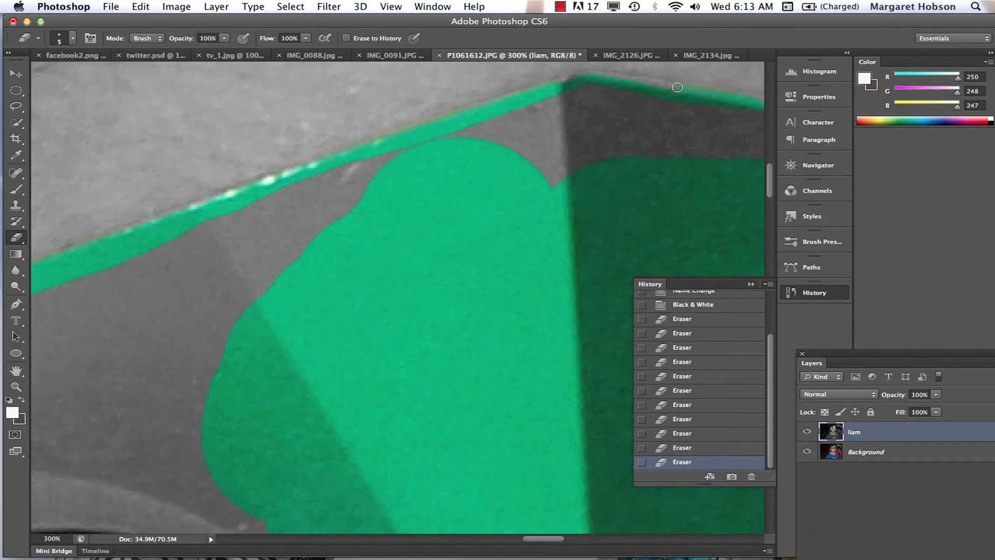
left_click(595, 76)
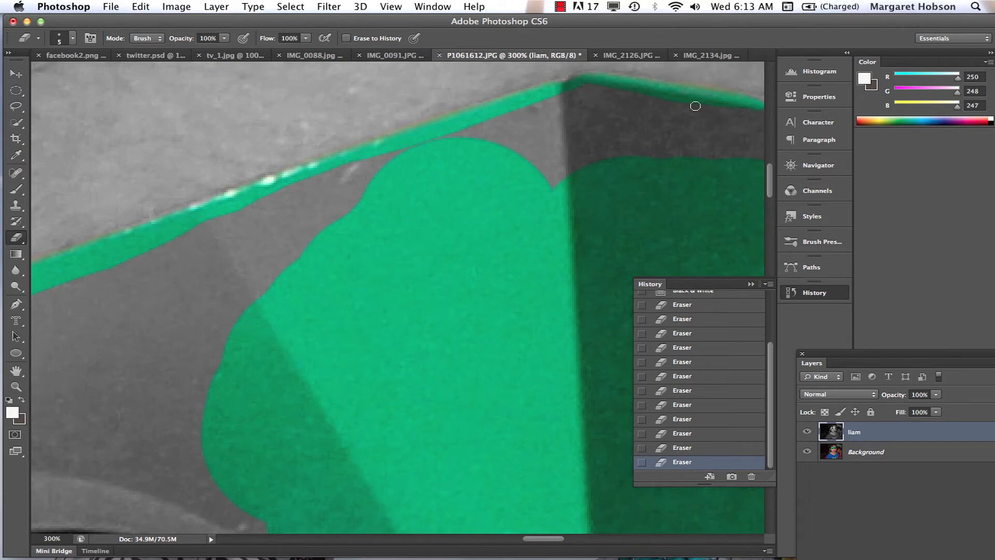
- Revert the last long eraser stroke in the history and erase the mask's top edge again in a shorter strip toward the center peak
left_click(677, 448)
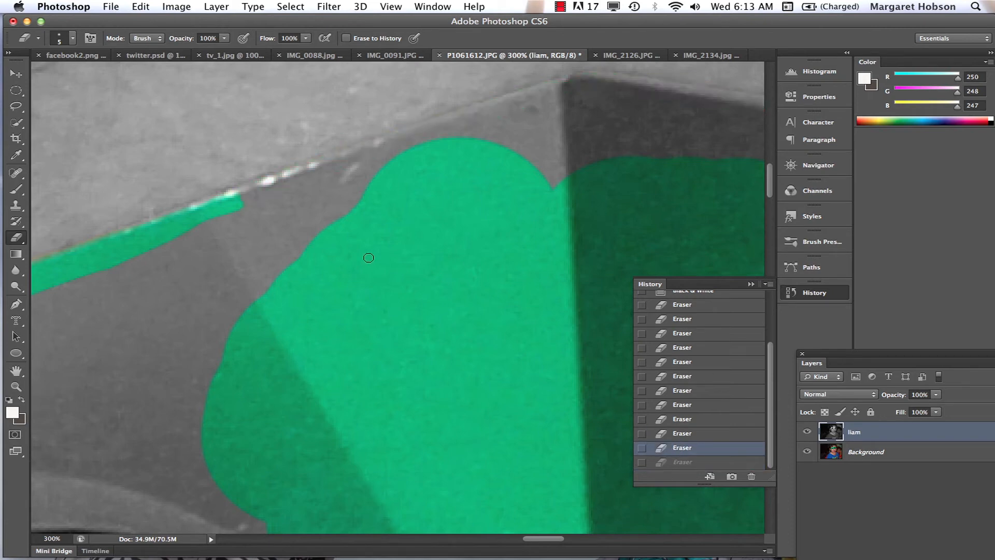
left_click_drag(230, 195, 493, 107)
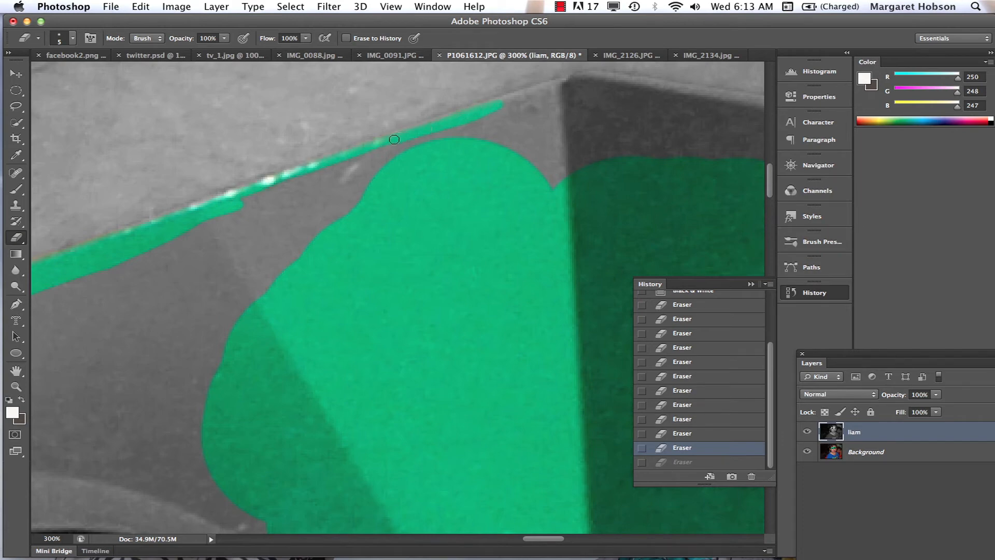
mouse_move(394, 140)
left_mouse_down()
mouse_move(228, 206)
mouse_move(305, 168)
left_mouse_up()
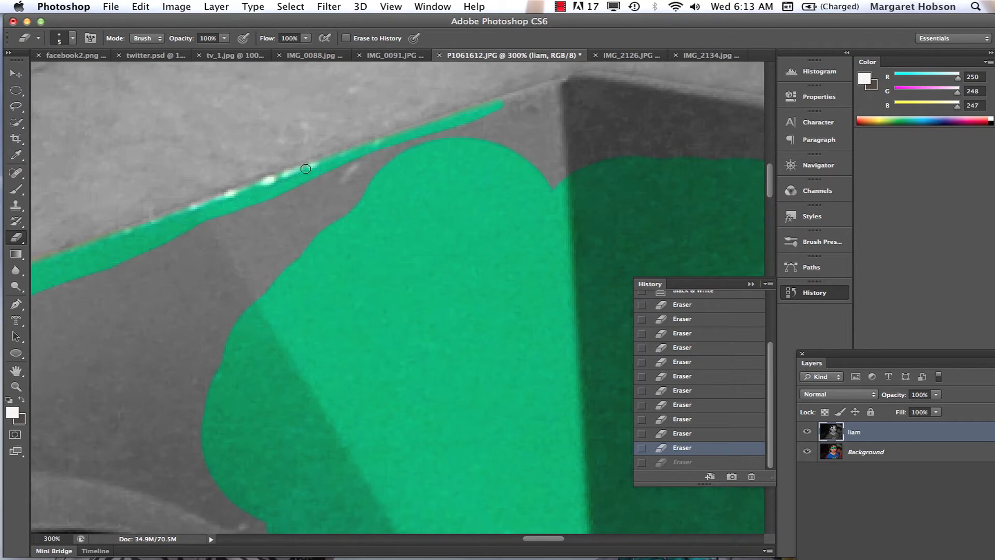
left_click_drag(355, 149, 356, 150)
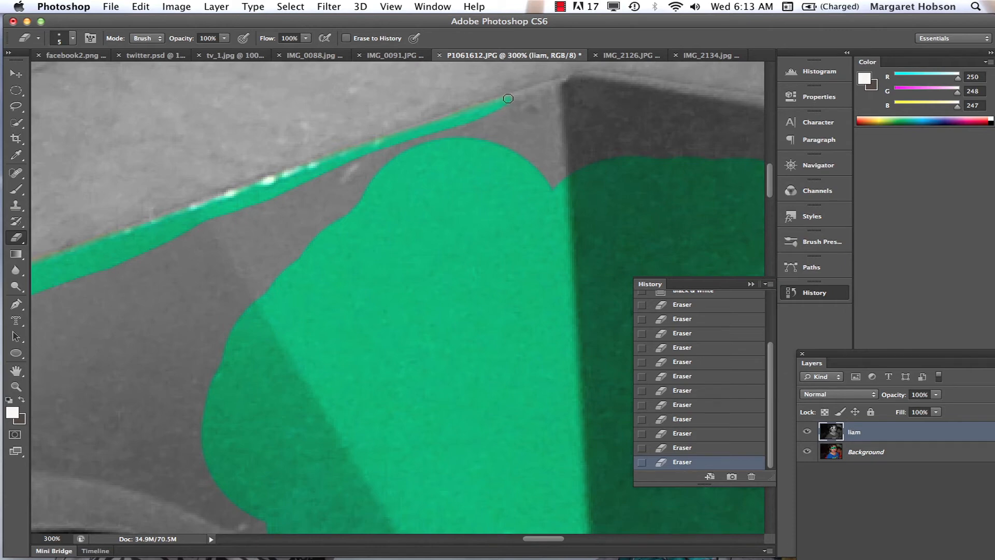
- Erase the mask's top edge up to the center peak and along the slope beyond it, thickening the strip with extra strokes
mouse_move(510, 98)
left_mouse_down()
mouse_move(564, 81)
mouse_move(450, 130)
mouse_move(489, 139)
left_mouse_up()
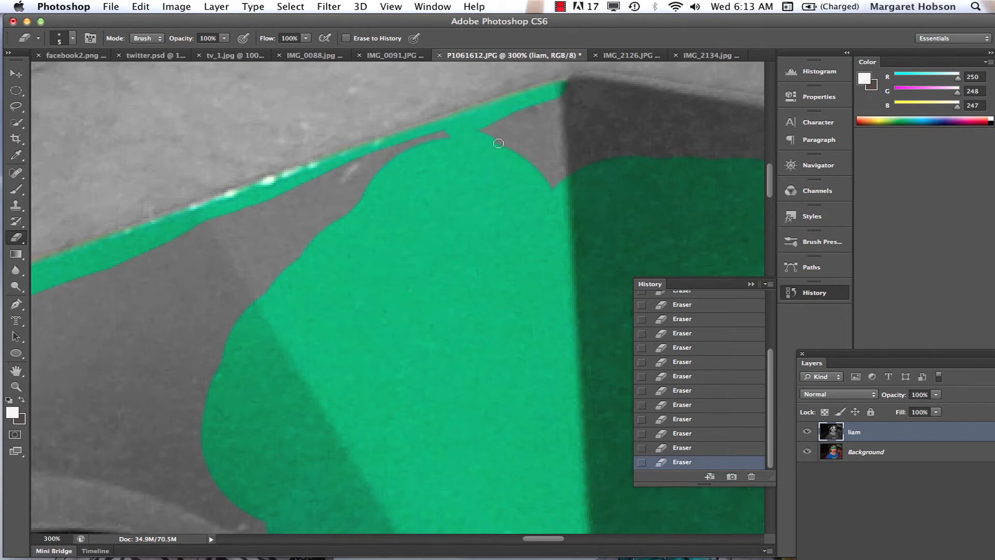
key("h")
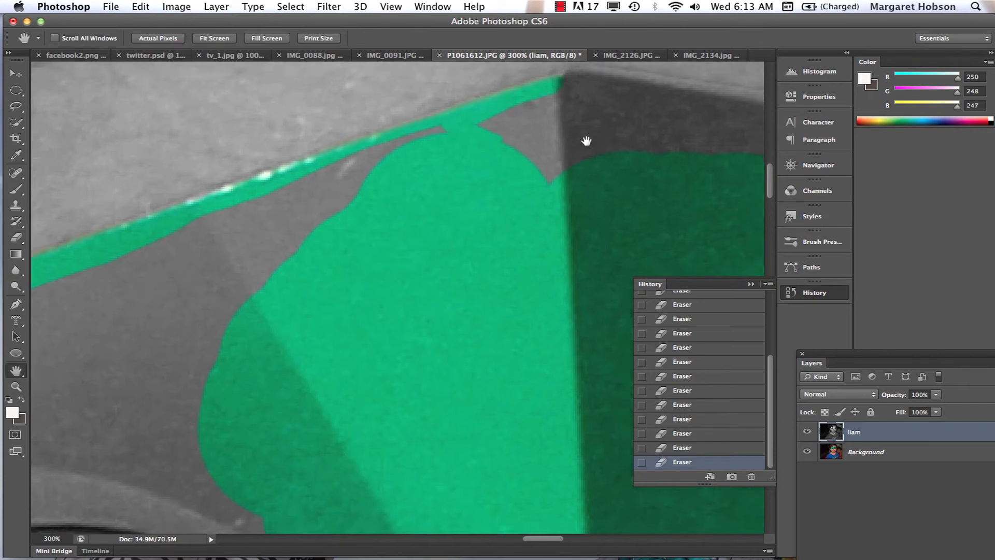
left_click_drag(586, 142, 424, 152)
key("e")
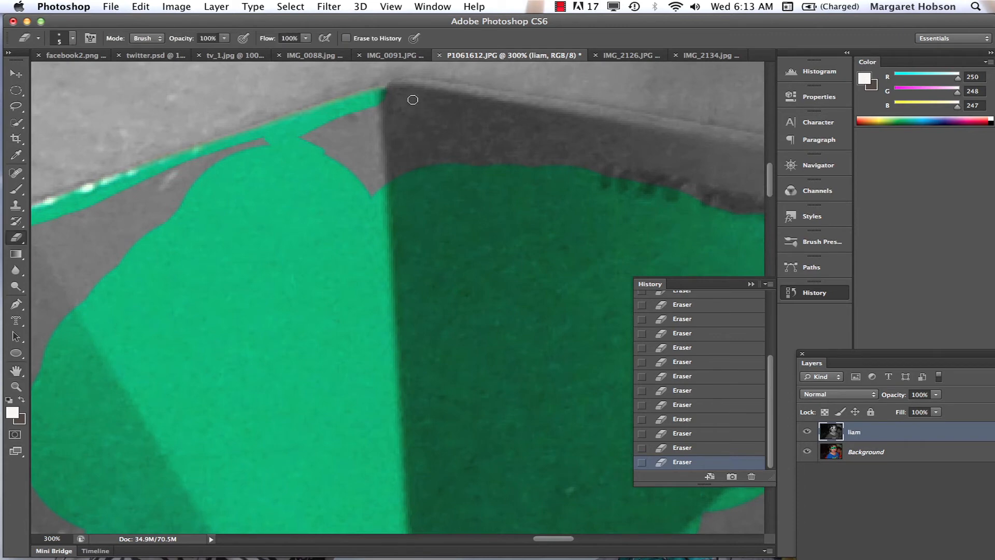
left_click_drag(406, 85, 744, 136)
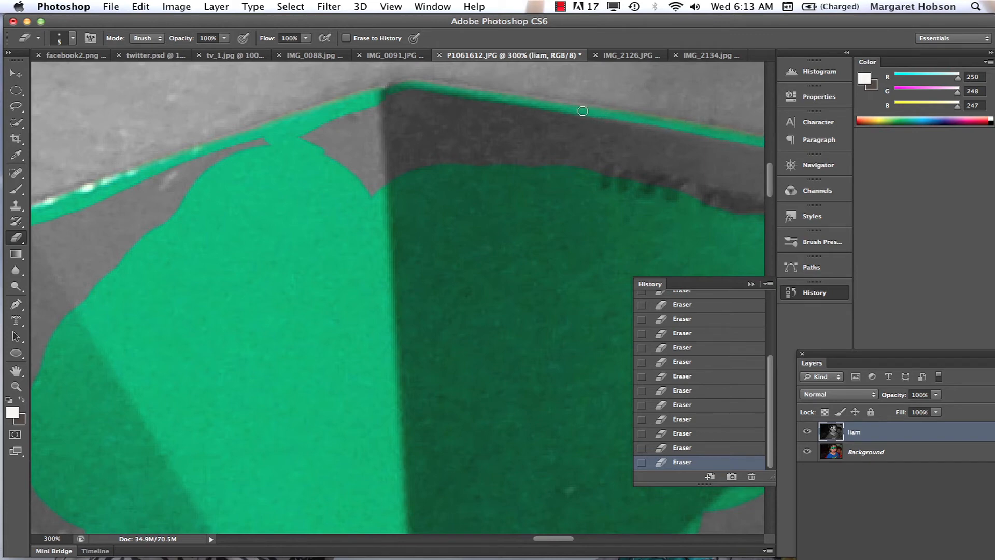
mouse_move(417, 83)
left_mouse_down()
mouse_move(400, 94)
mouse_move(531, 112)
left_mouse_up()
left_click_drag(605, 124, 760, 151)
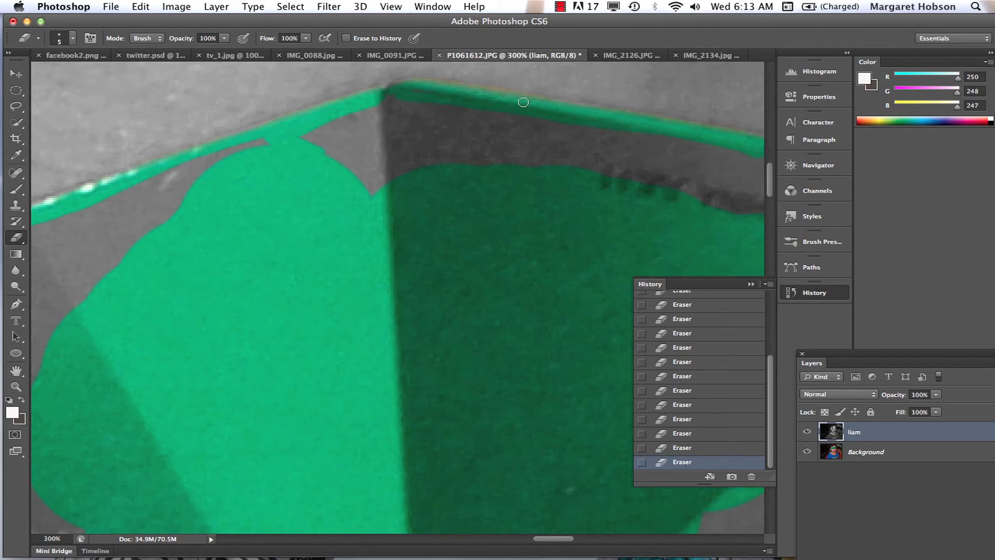
left_click_drag(415, 104, 750, 169)
- Save a history snapshot of the current state, select Snapshot 2 to check it, and return to the latest eraser state
left_click(731, 477)
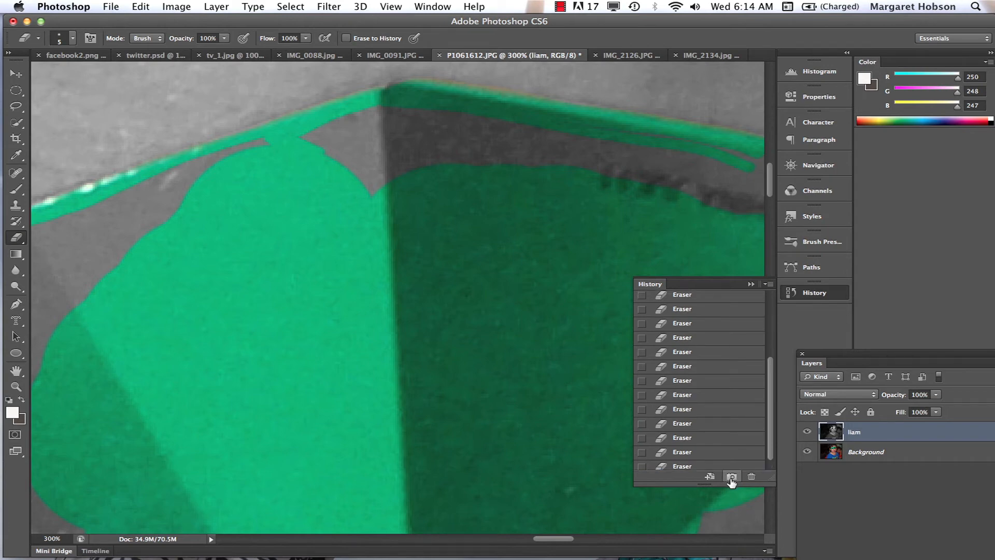
left_click(731, 478)
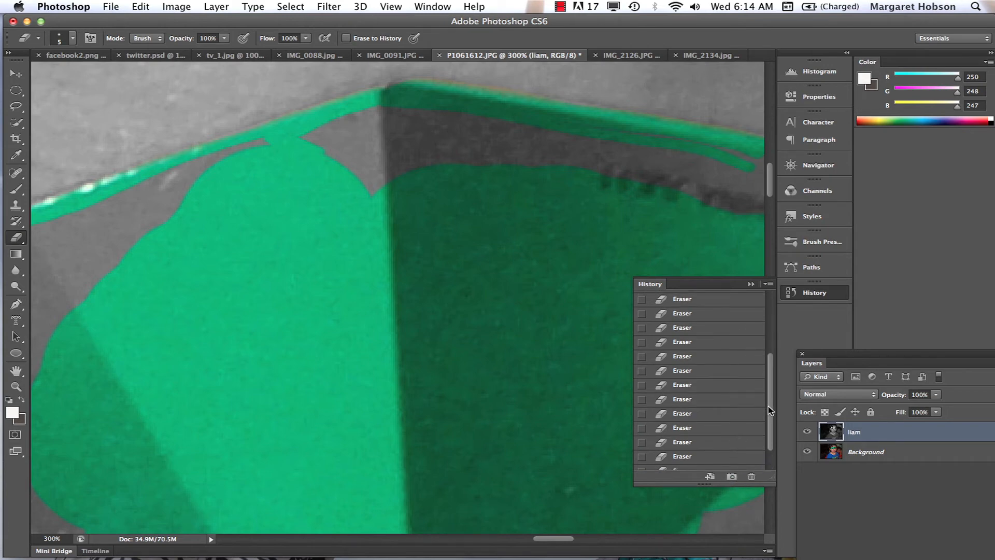
left_click_drag(768, 406, 757, 354)
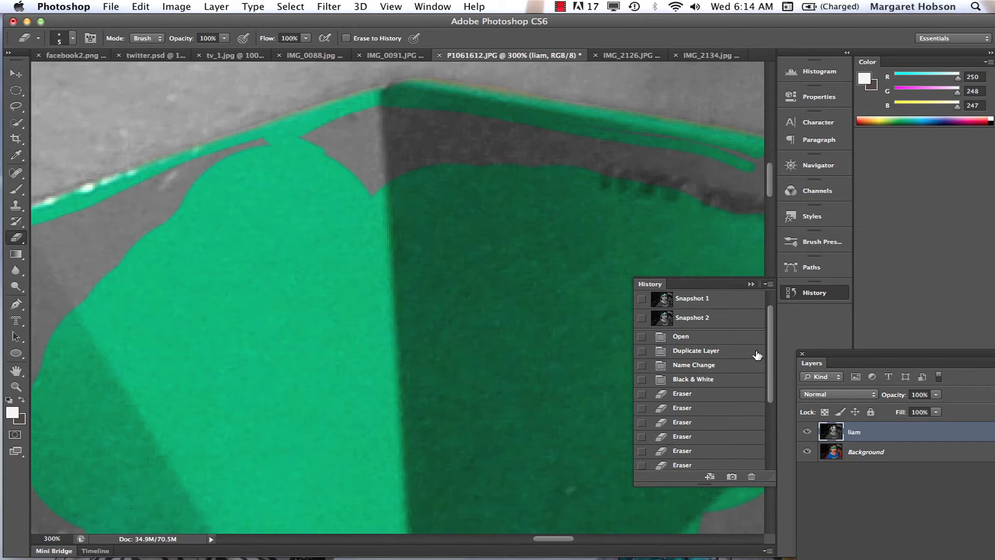
left_click(685, 319)
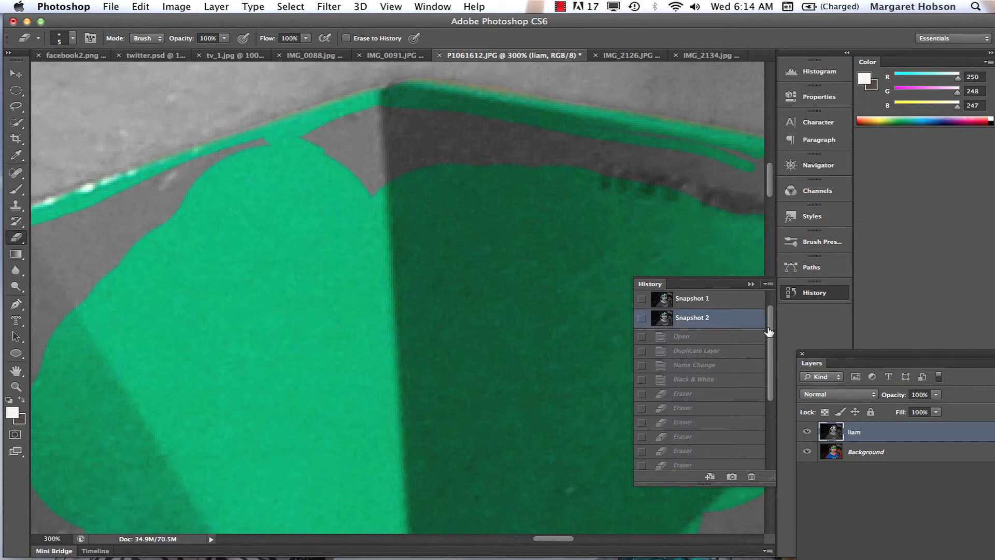
left_click_drag(769, 316, 776, 413)
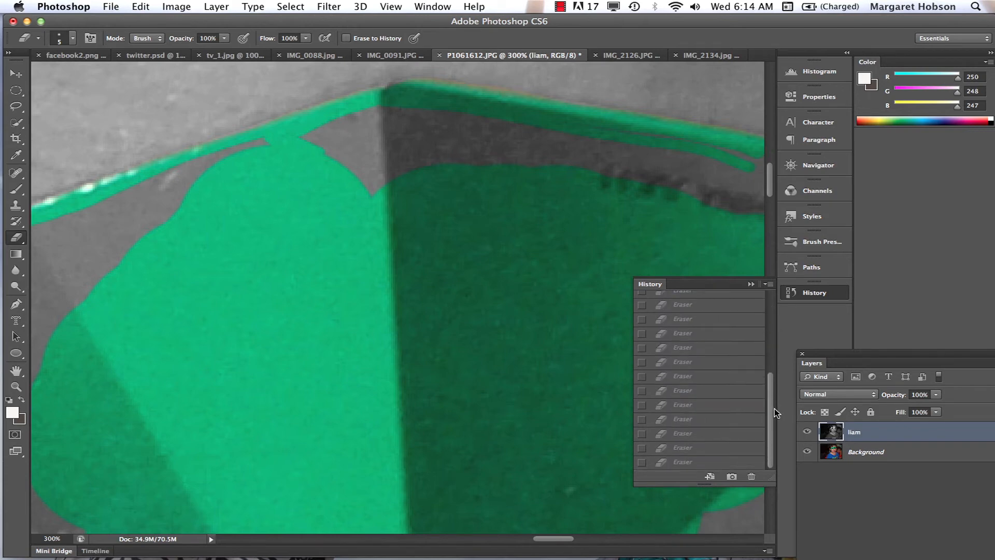
left_click(698, 462)
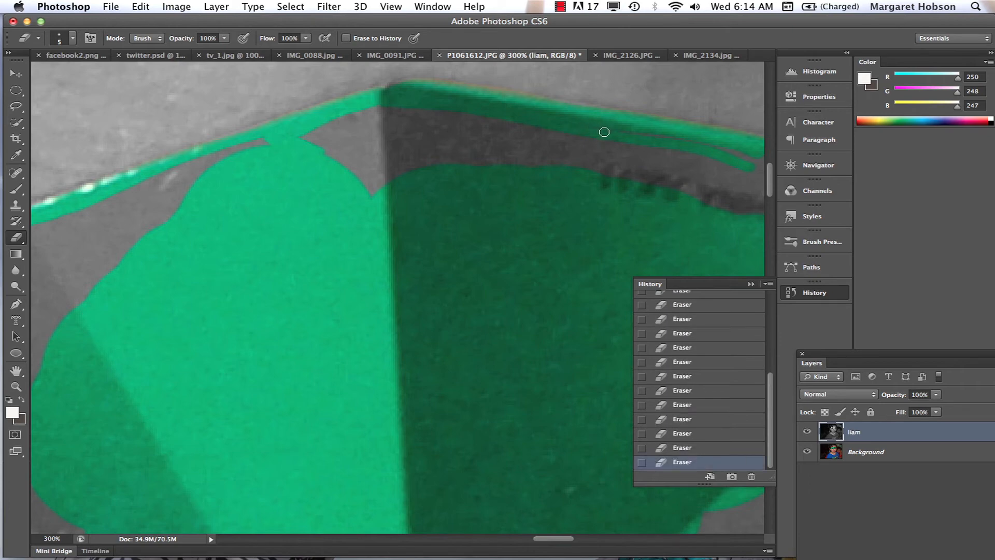
- Widen the green strip below the peak and on the far slope, and extend it along the mask's top edge above the second eye
mouse_move(671, 142)
left_mouse_down()
mouse_move(728, 151)
mouse_move(649, 137)
mouse_move(754, 160)
mouse_move(741, 156)
mouse_move(746, 177)
mouse_move(733, 177)
mouse_move(742, 202)
mouse_move(700, 166)
left_mouse_up()
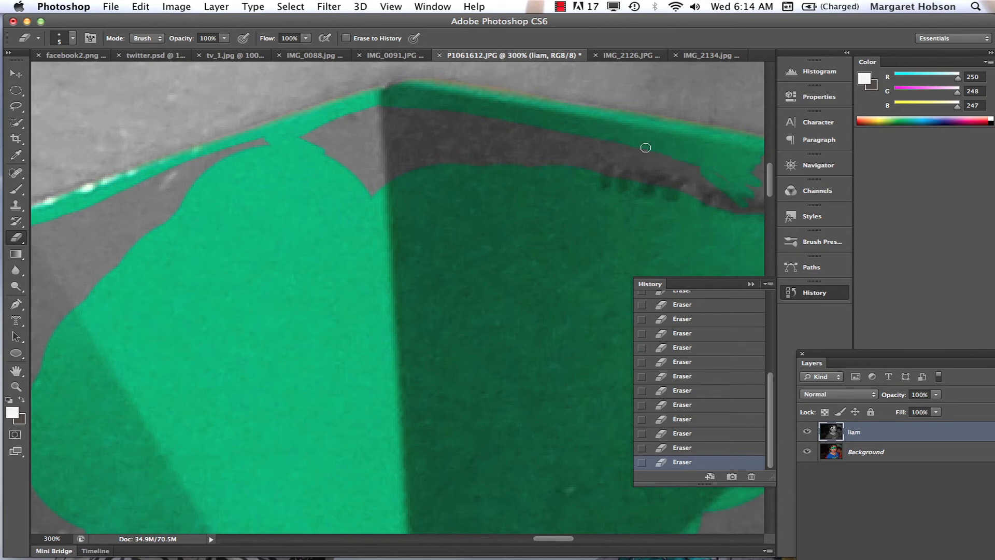
left_click(377, 111)
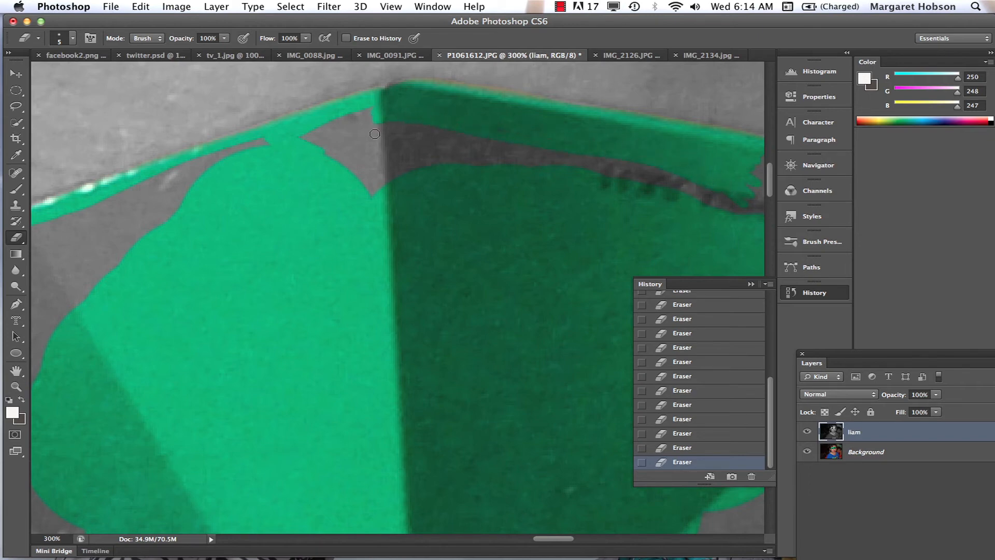
key("h")
left_click_drag(604, 204, 251, 181)
key("e")
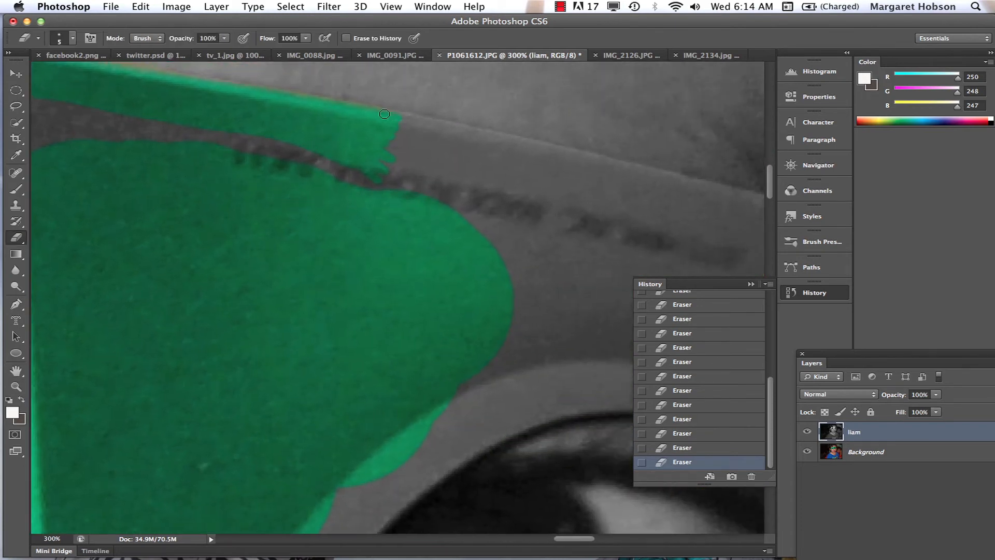
left_click_drag(380, 114, 661, 175)
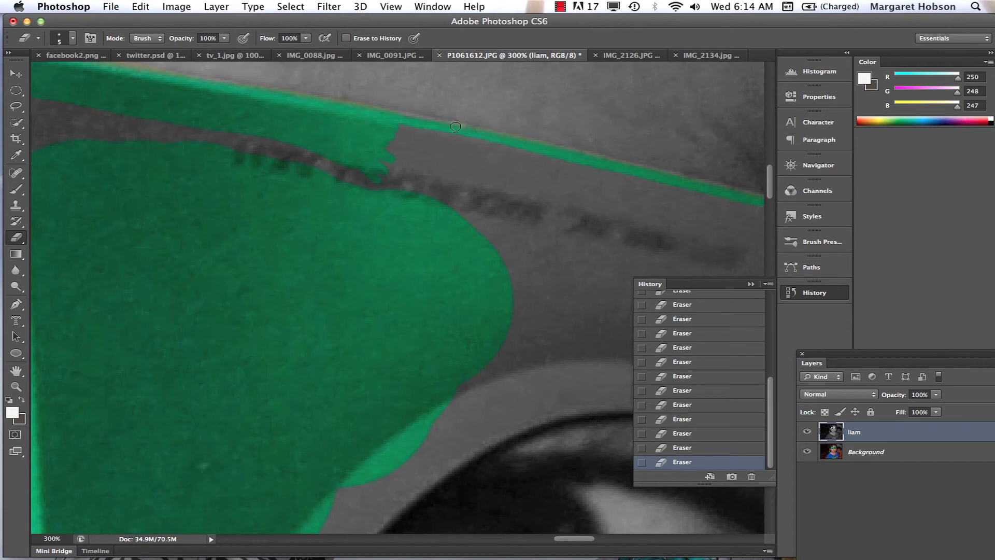
left_click_drag(369, 113, 747, 207)
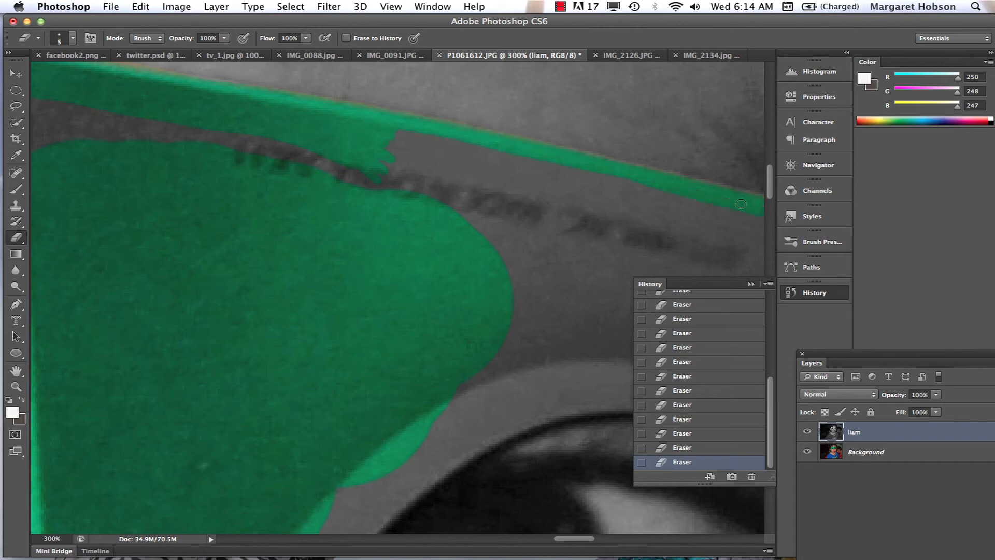
left_click_drag(485, 146, 371, 127)
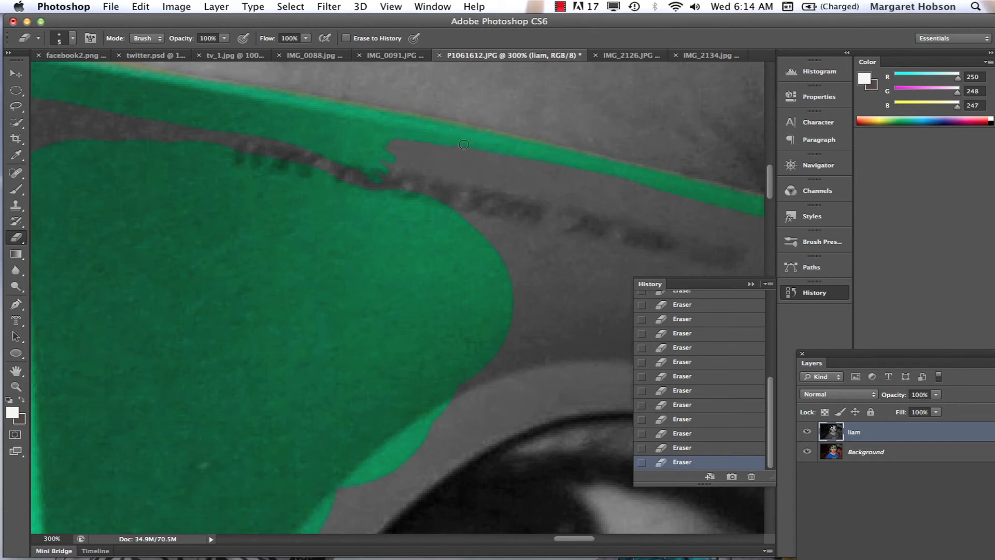
left_click_drag(464, 145, 694, 198)
left_click_drag(772, 220, 345, 131)
- Erase a thin green strip on the mask along the upper rim of the second eye's opening
key("h")
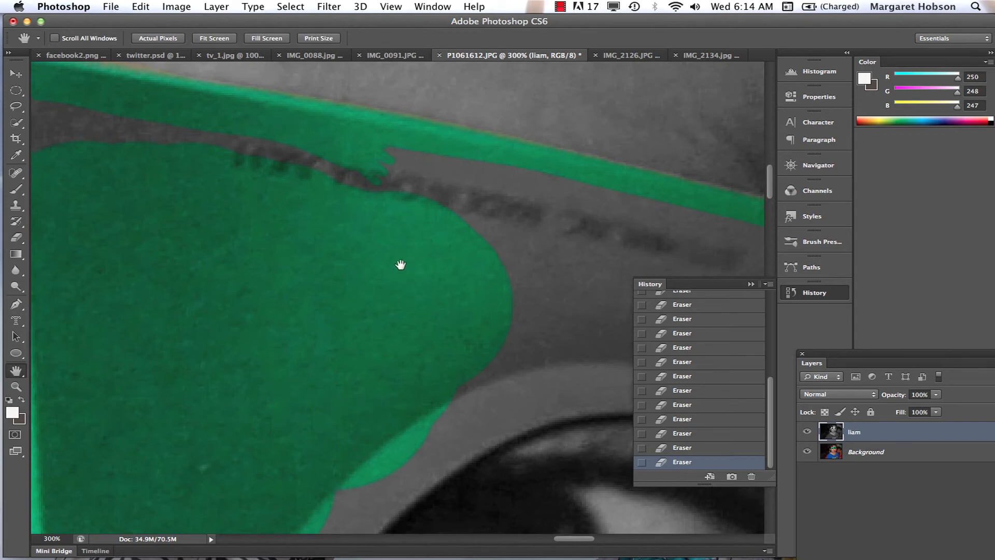
mouse_move(399, 262)
left_mouse_down()
mouse_move(404, 151)
mouse_move(427, 93)
left_mouse_up()
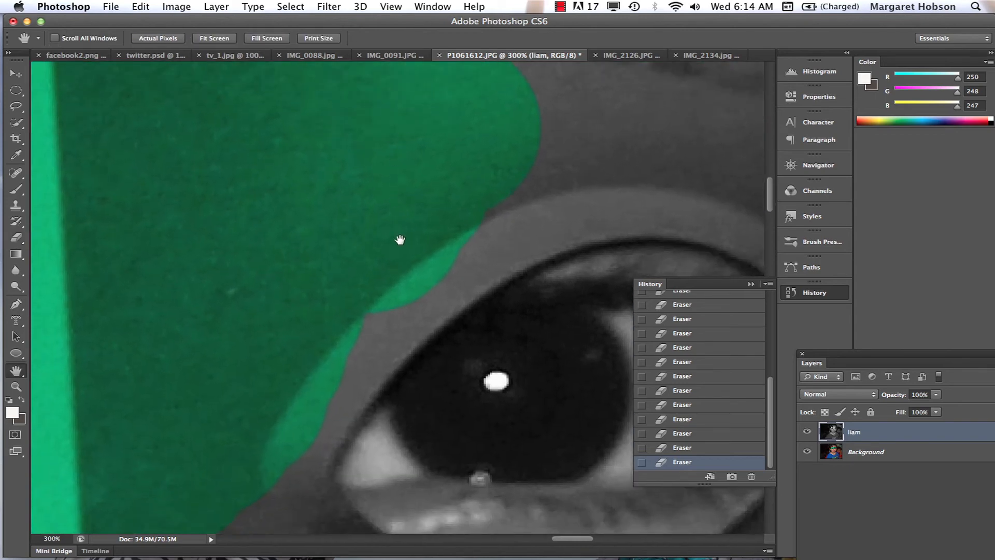
key("e")
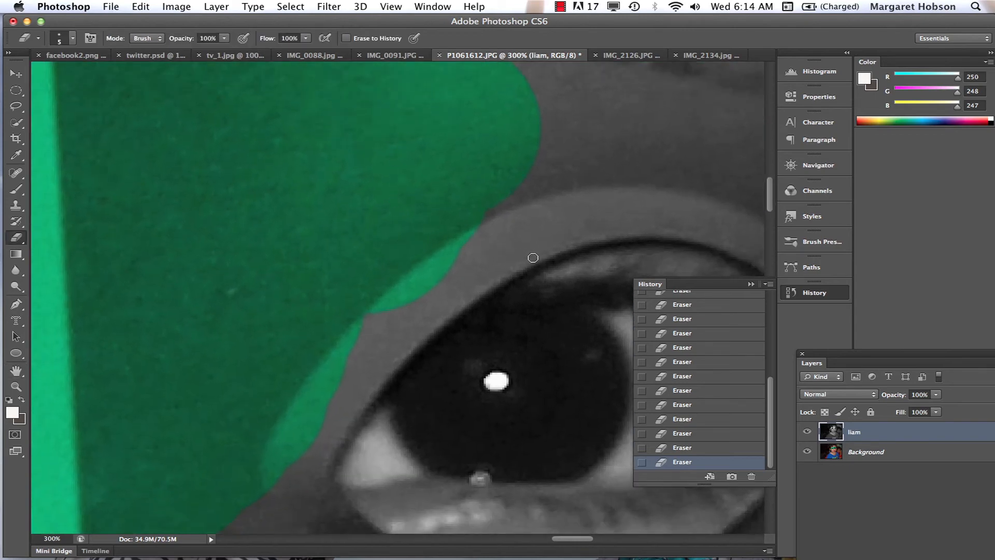
mouse_move(531, 257)
left_mouse_down()
mouse_move(489, 282)
mouse_move(537, 258)
left_mouse_up()
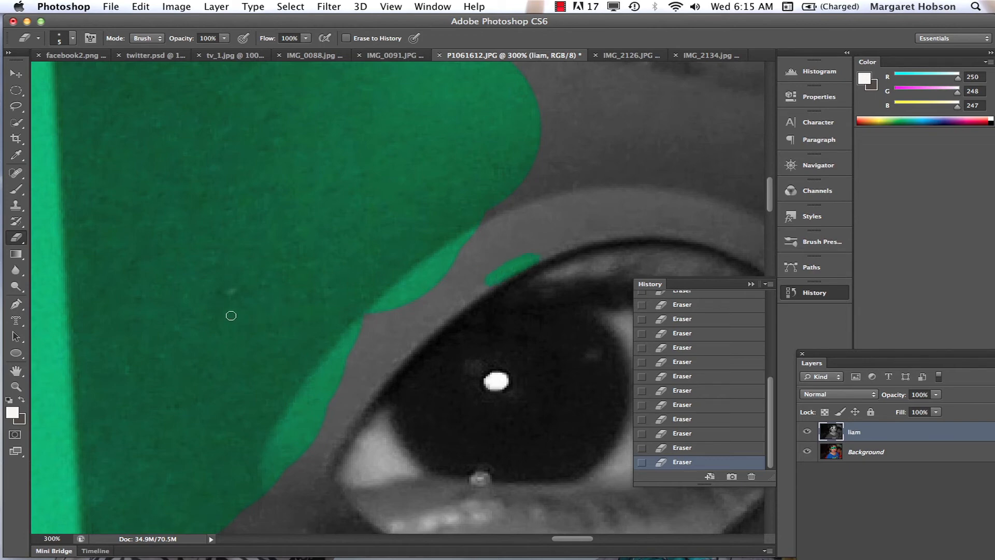
key("super+equal")
key("super+equal")
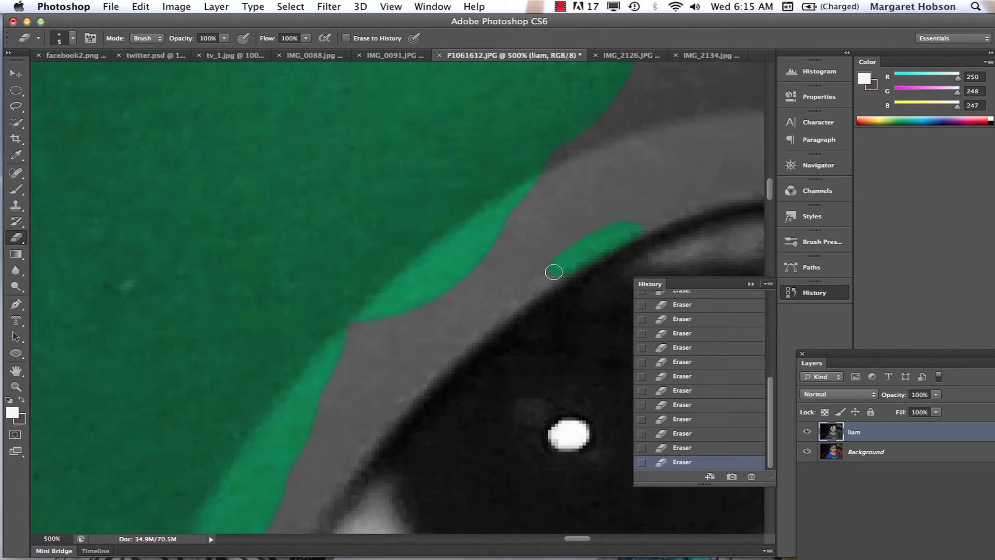
mouse_move(553, 272)
left_mouse_down()
mouse_move(535, 285)
mouse_move(573, 271)
mouse_move(492, 319)
mouse_move(401, 398)
mouse_move(382, 428)
mouse_move(439, 365)
mouse_move(384, 417)
mouse_move(317, 524)
mouse_move(361, 432)
mouse_move(534, 275)
mouse_move(605, 235)
mouse_move(754, 190)
mouse_move(657, 219)
left_mouse_up()
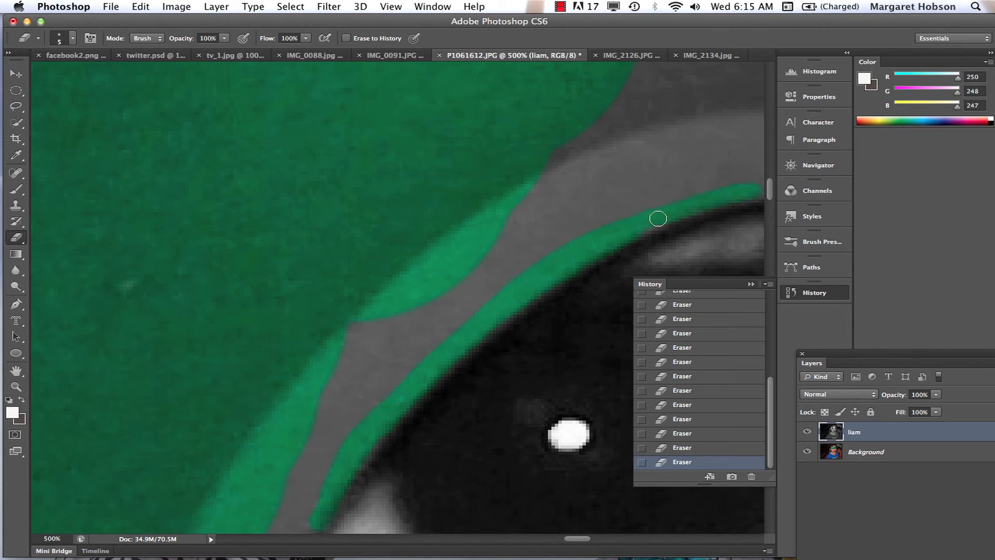
- Set the eraser size to 40 px and erase the gray gap between the eye opening's strip and the large green area
left_click(74, 38)
left_click_drag(28, 76, 51, 76)
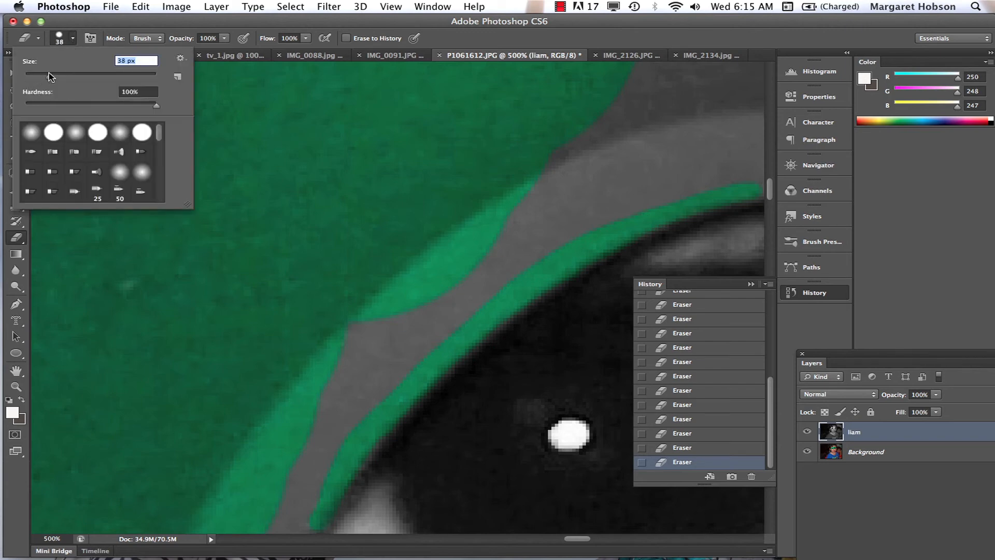
mouse_move(458, 230)
left_mouse_down()
mouse_move(433, 271)
mouse_move(389, 291)
mouse_move(389, 325)
mouse_move(349, 355)
mouse_move(538, 193)
mouse_move(604, 111)
mouse_move(544, 182)
mouse_move(471, 233)
mouse_move(255, 453)
left_mouse_up()
- Erase more of the mask above the first eye, widening the green band from the center to the outer side
key("super+minus")
key("super+minus")
key("super+minus")
key("super+minus")
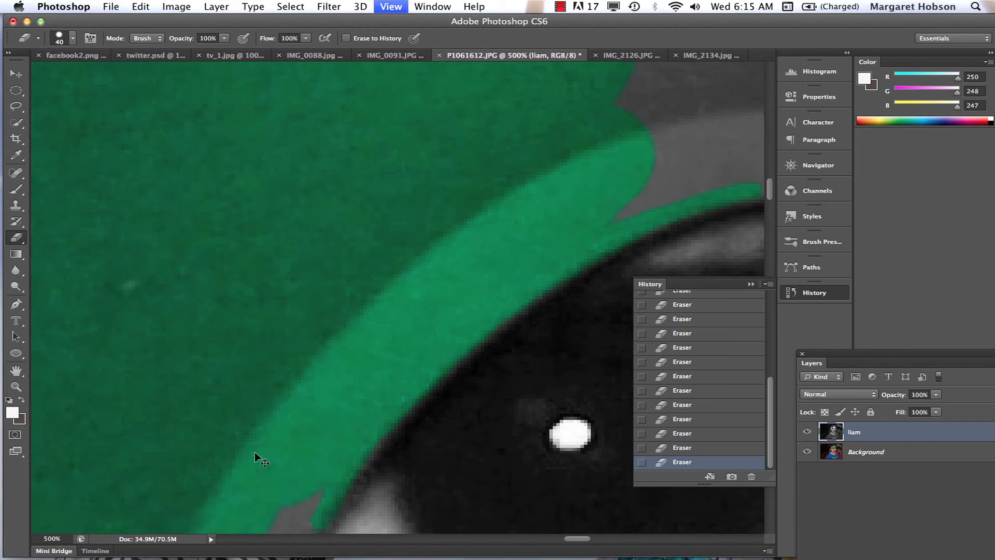
key("super+minus")
key("super+minus")
key("super+minus")
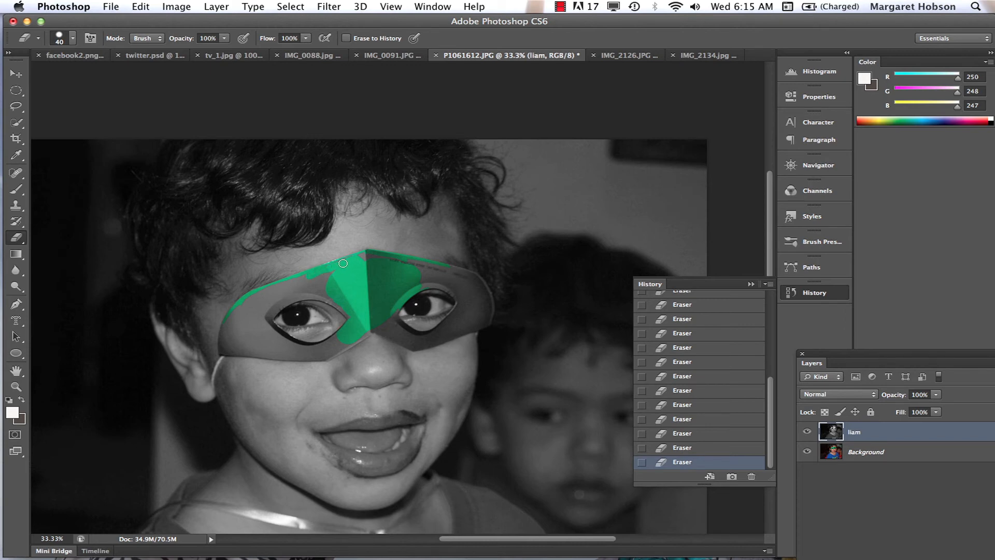
mouse_move(318, 271)
left_mouse_down()
mouse_move(337, 278)
mouse_move(305, 278)
left_mouse_up()
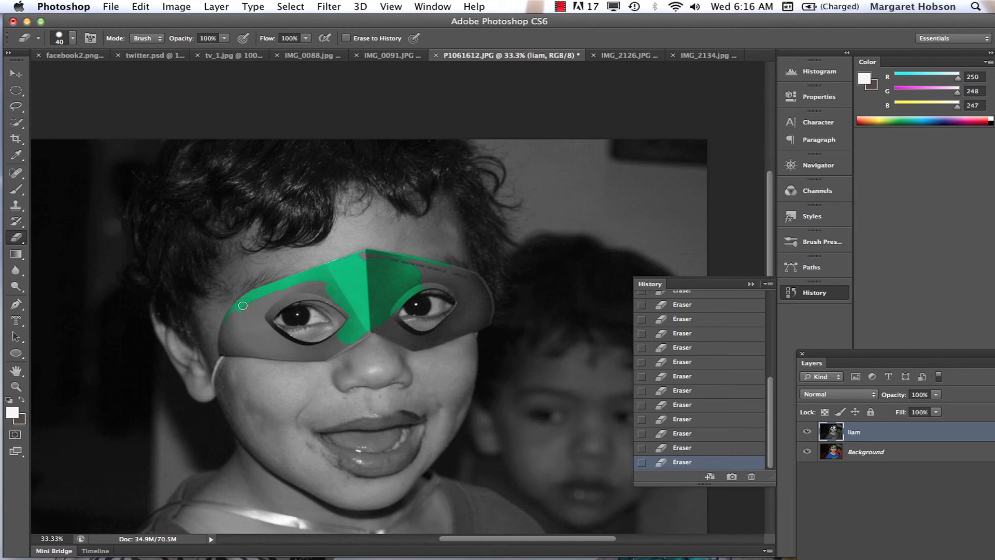
mouse_move(242, 306)
left_mouse_down()
mouse_move(292, 286)
mouse_move(251, 307)
mouse_move(323, 281)
left_mouse_up()
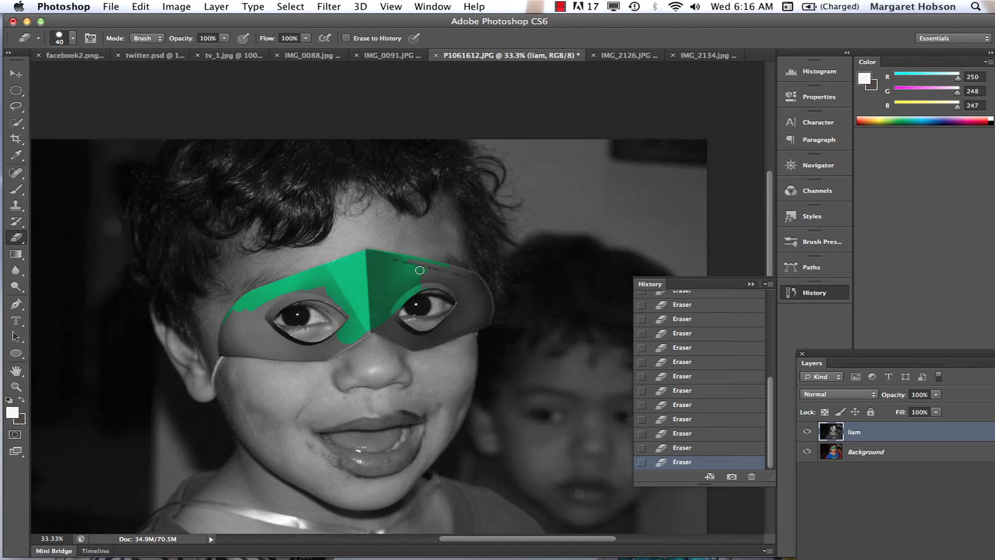
- Hide and show the black-and-white layer to compare the partly erased mask with the original color photo
left_click(807, 431)
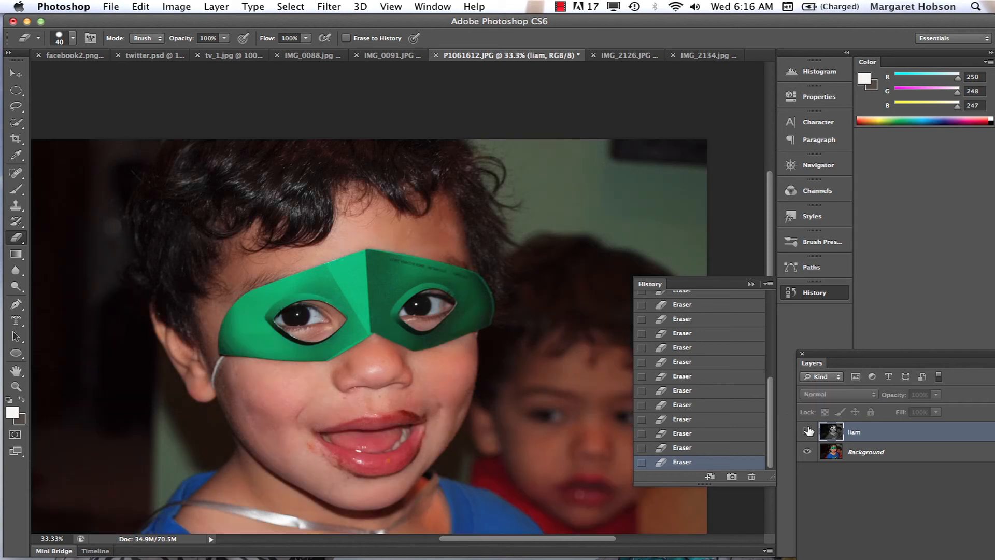
left_click(807, 431)
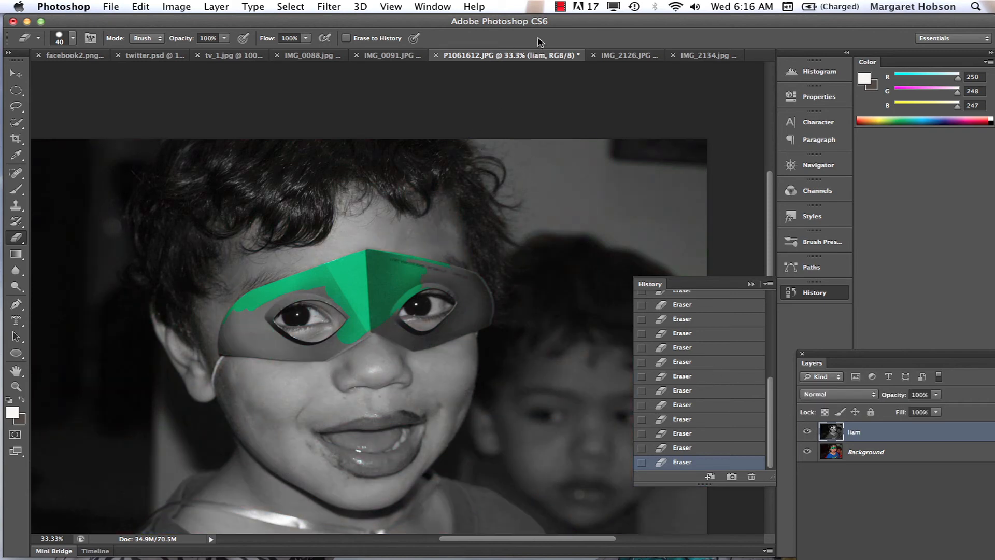
left_click(559, 8)
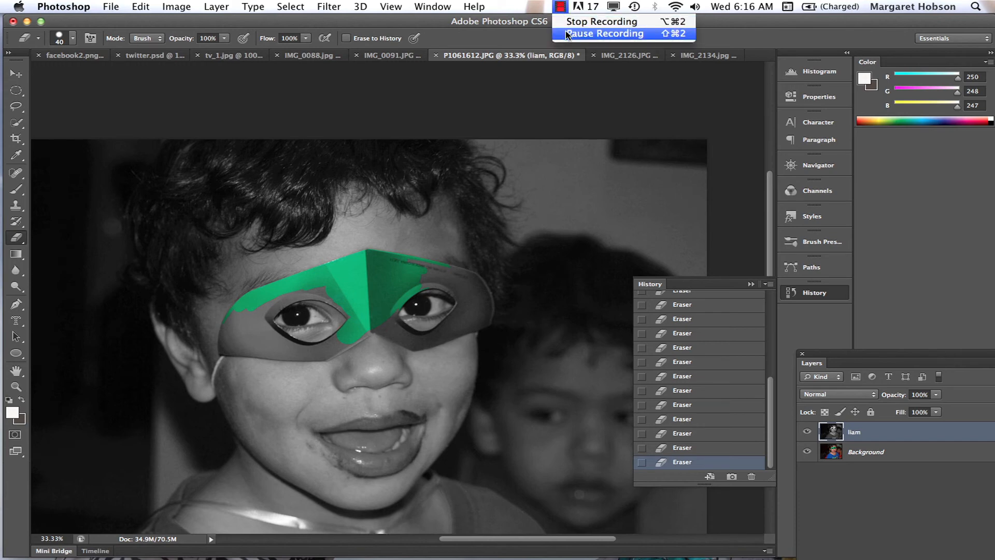
left_click(565, 31)
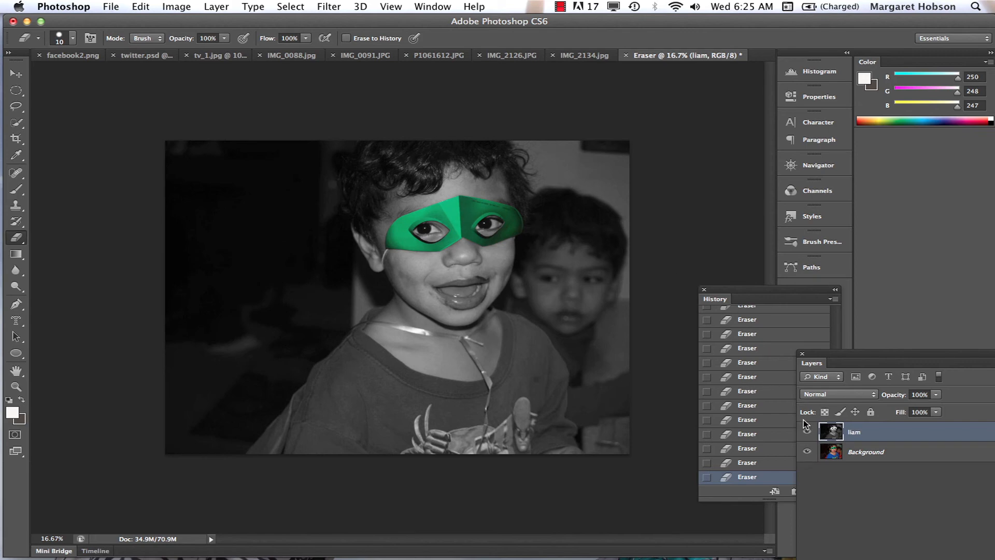
- Hide and show the Background layer to inspect the erased mask area, then hide the black-and-white layer to view the original photo
left_click(807, 452)
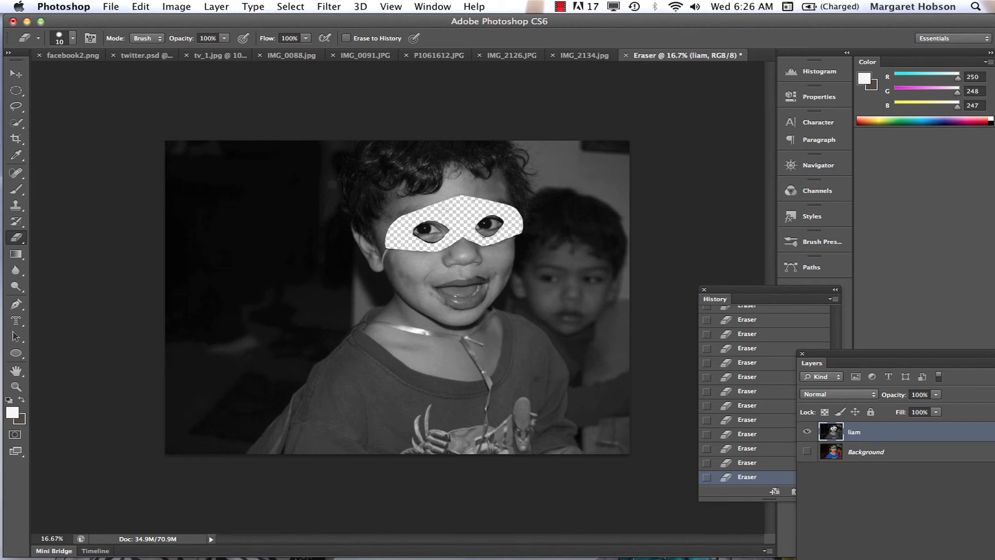
left_click(805, 452)
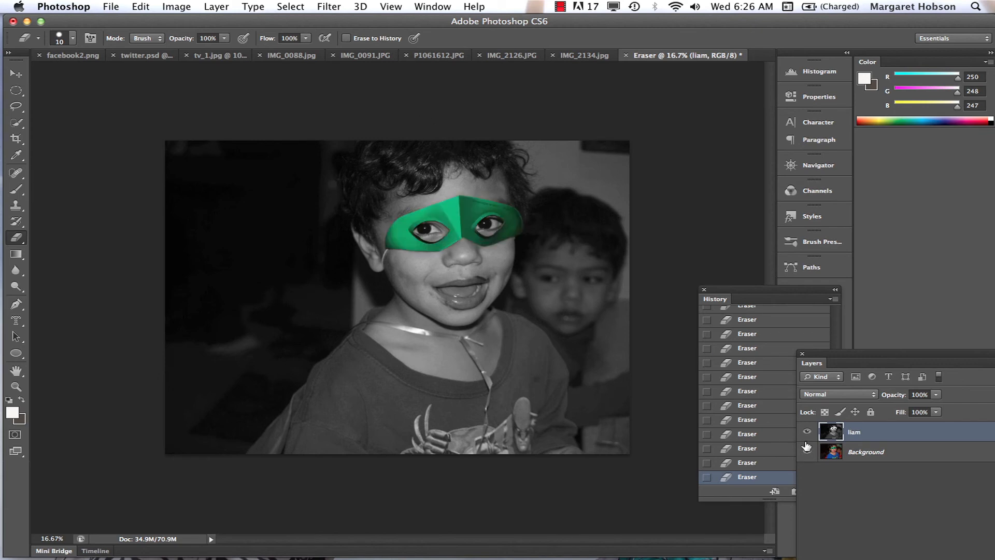
left_click(807, 432)
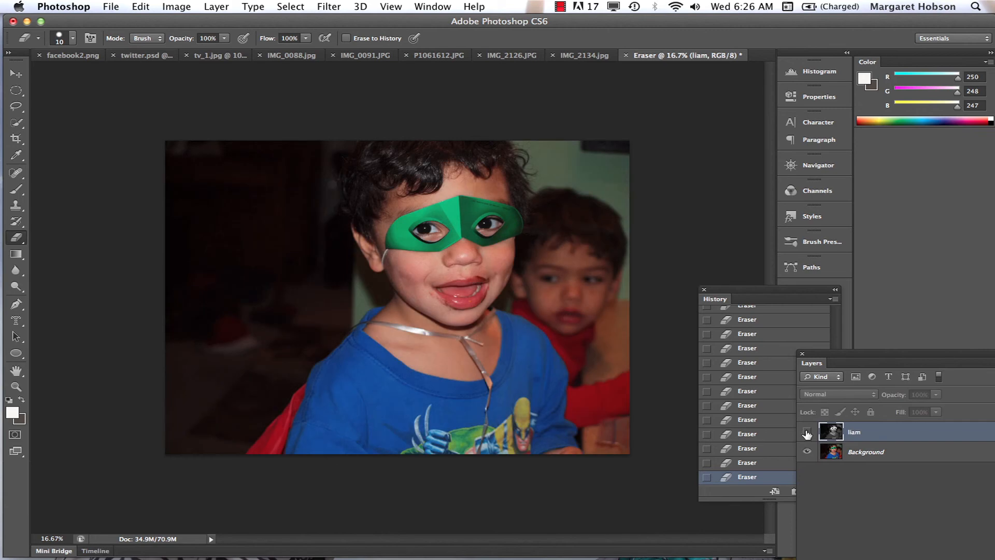
- Show the black-and-white layer again and set up the Dodge tool with the Shadows range and a 458 px brush
left_click(807, 433)
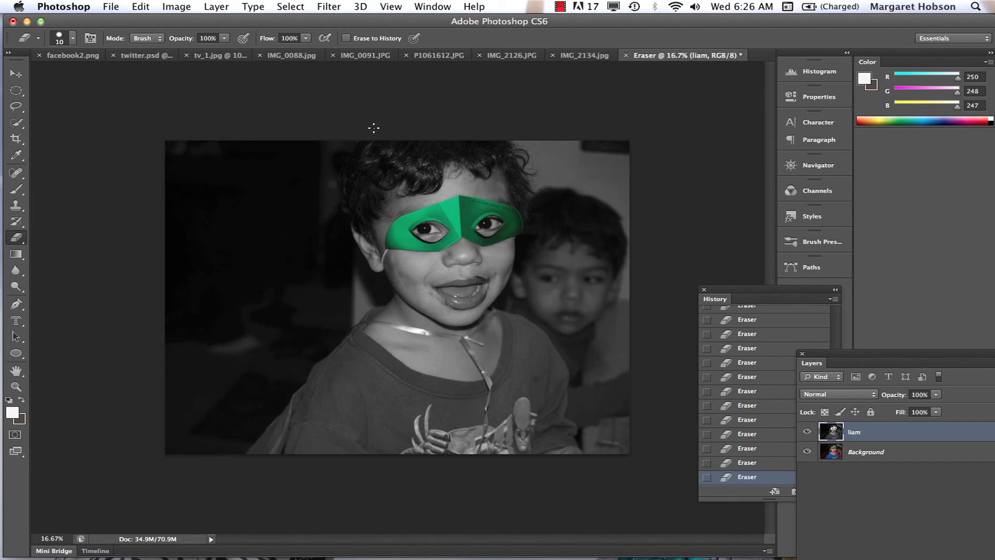
left_click(16, 387)
left_click_drag(311, 140, 370, 292)
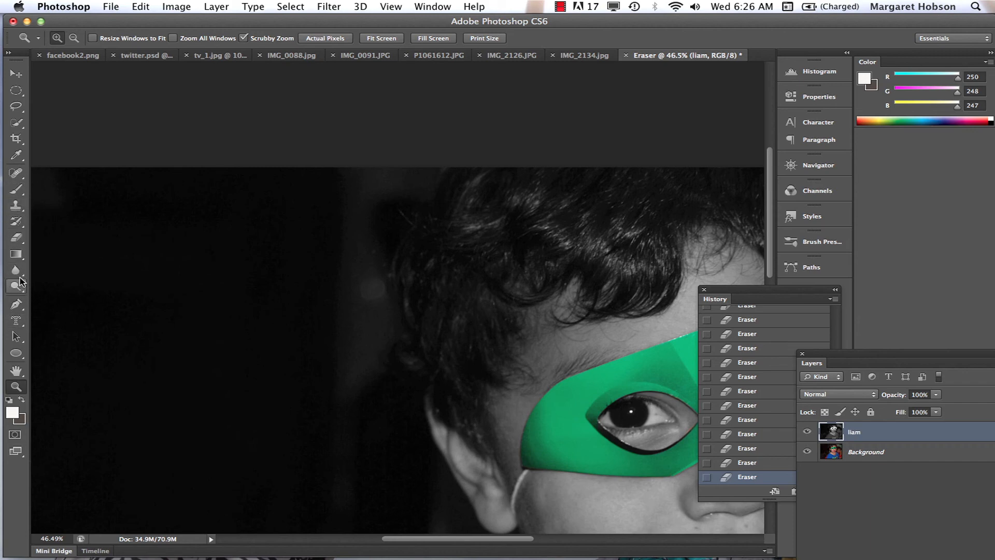
left_click(23, 293)
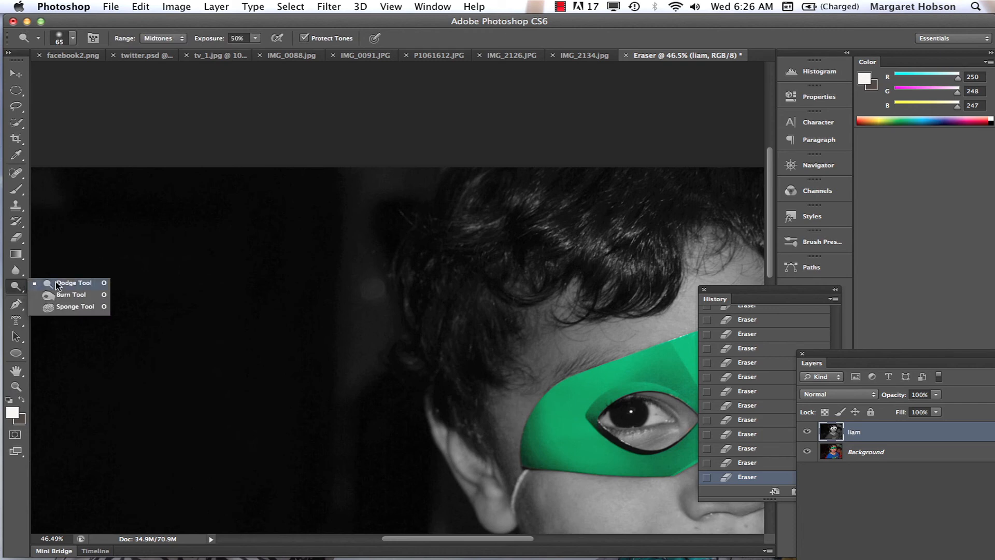
left_click(57, 284)
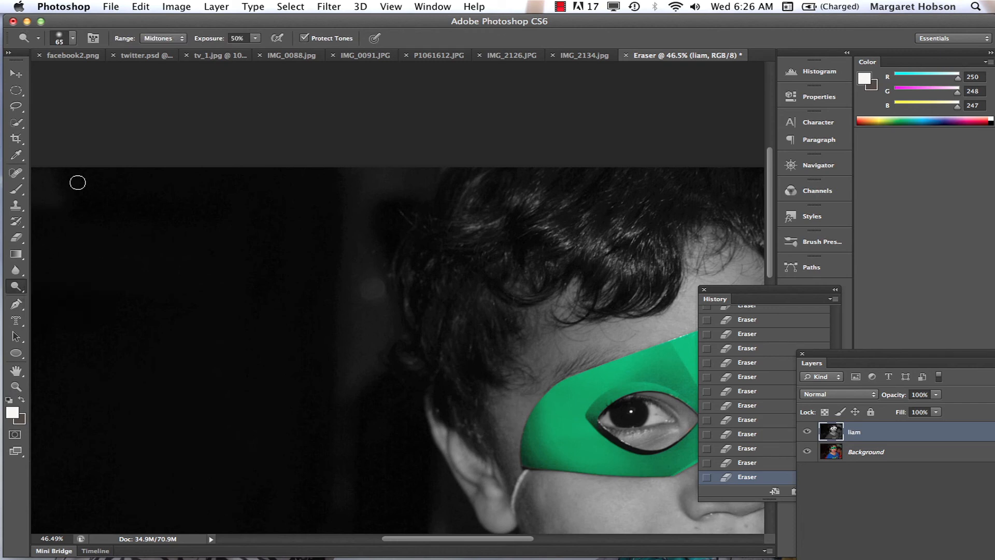
left_click(182, 40)
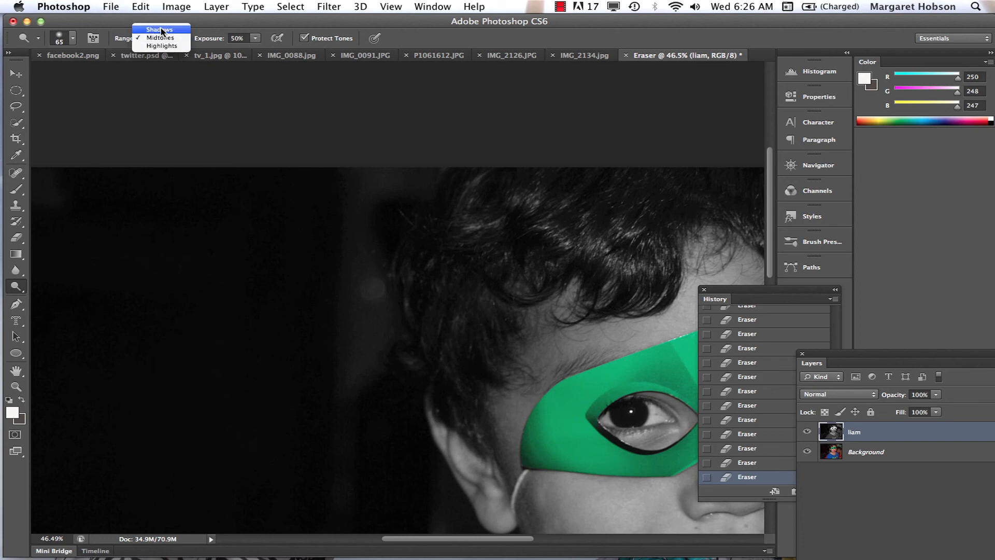
left_click(159, 30)
left_click(73, 39)
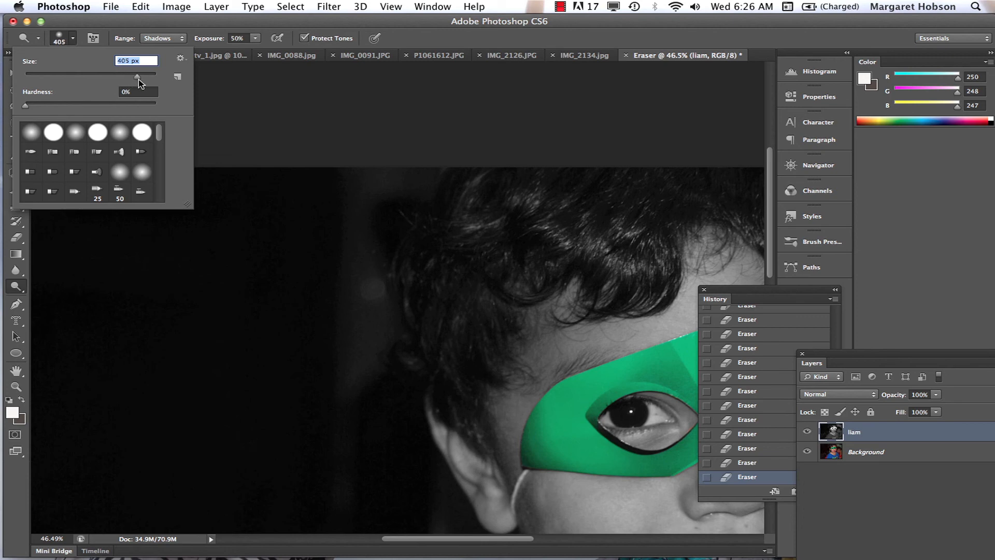
left_click_drag(138, 77, 148, 76)
left_click_drag(140, 77, 142, 76)
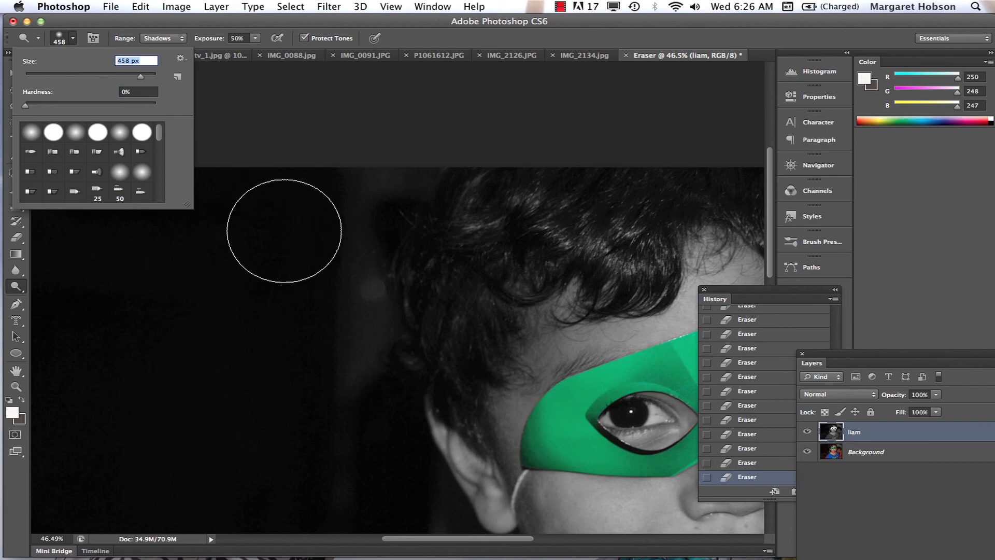
- Dodge the shadows in the dark background beside the boy's head on the black-and-white layer
left_click(291, 243)
mouse_move(265, 272)
left_mouse_down()
mouse_move(263, 232)
mouse_move(170, 345)
mouse_move(85, 335)
mouse_move(124, 211)
left_mouse_up()
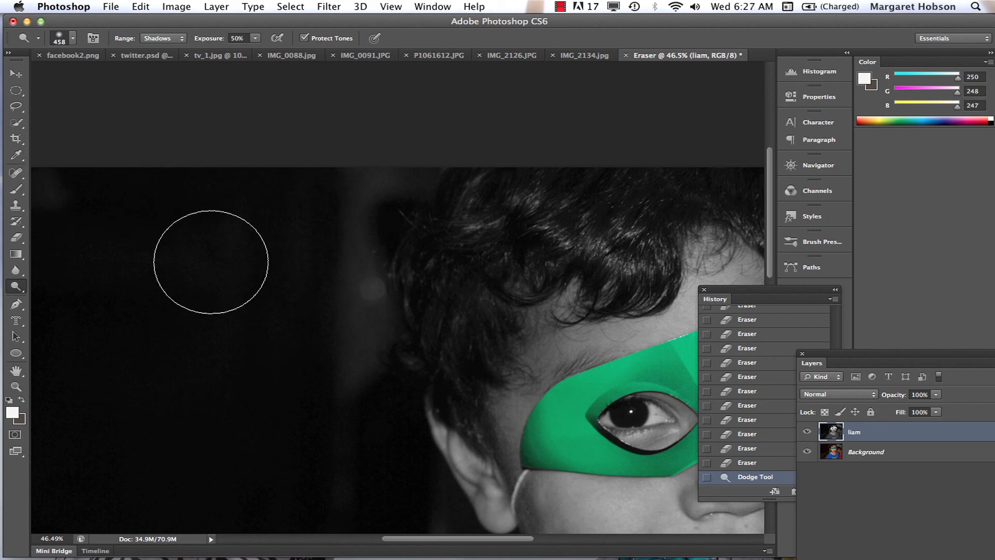
left_click_drag(260, 370, 238, 316)
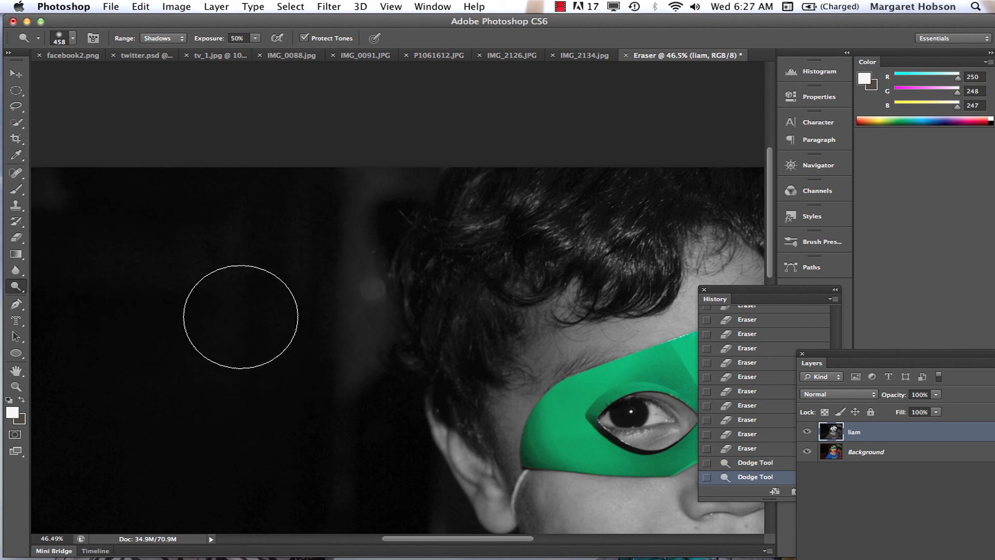
- Step back in the history to before the dodge strokes and return to the latest state to compare the background
left_click(749, 463)
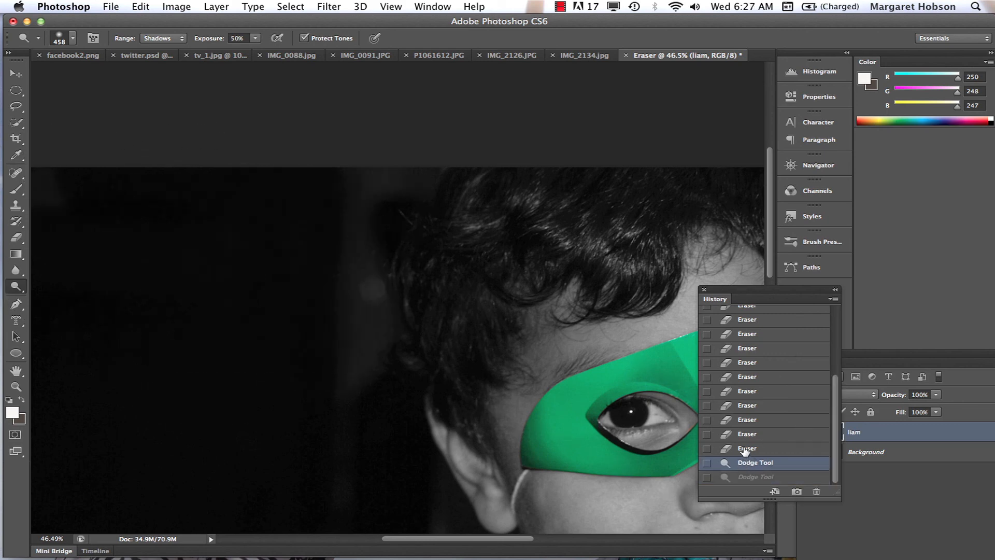
left_click(745, 450)
left_click(741, 464)
left_click(736, 477)
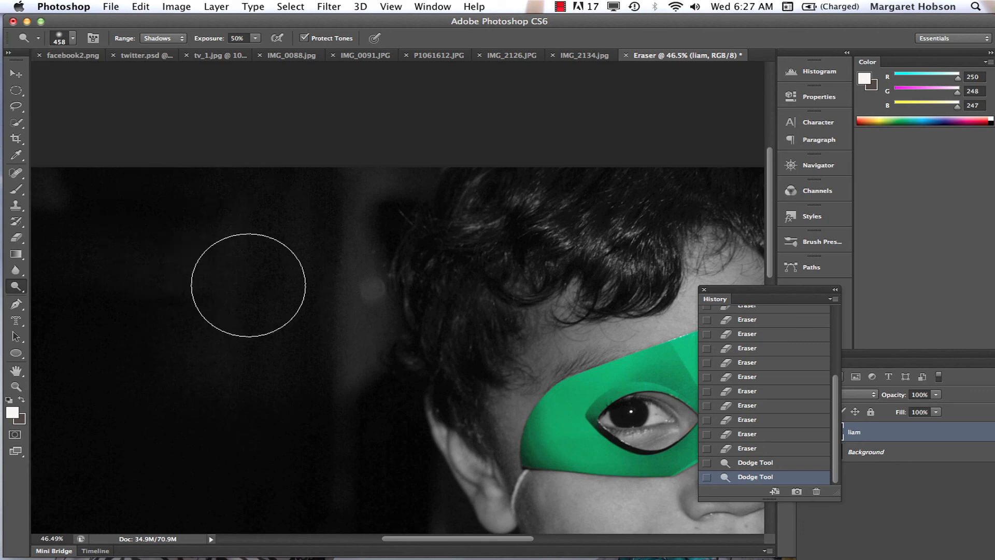
- Lighten more of the dark background with the Dodge tool, reducing the exposure to 23% after the first stroke
left_click_drag(249, 285, 108, 285)
left_click(256, 38)
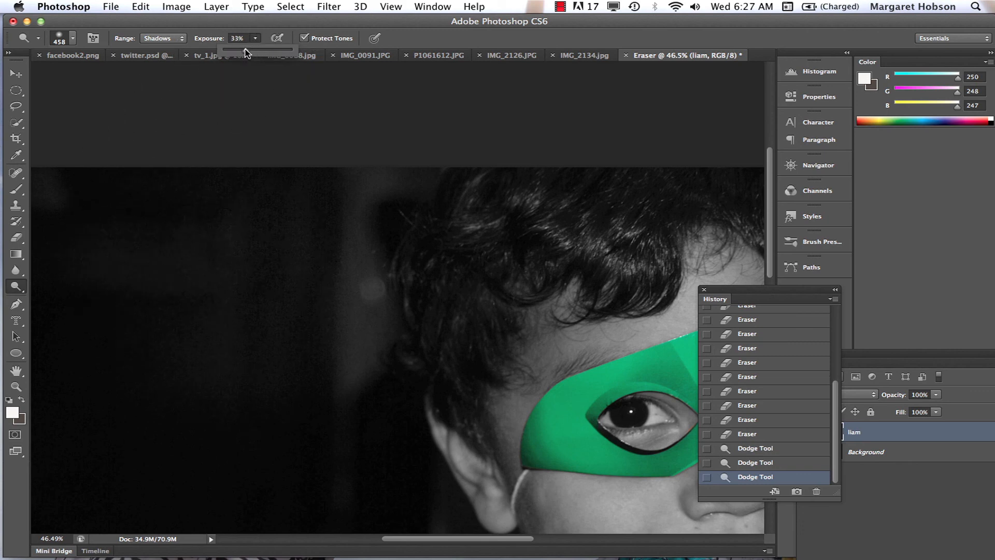
left_click_drag(240, 51, 238, 51)
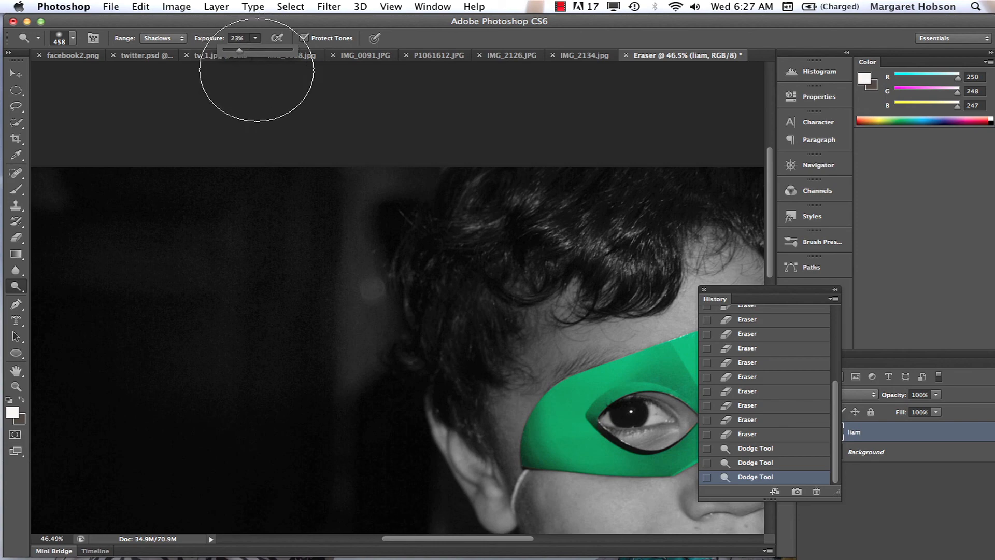
key("super+minus")
key("super+minus")
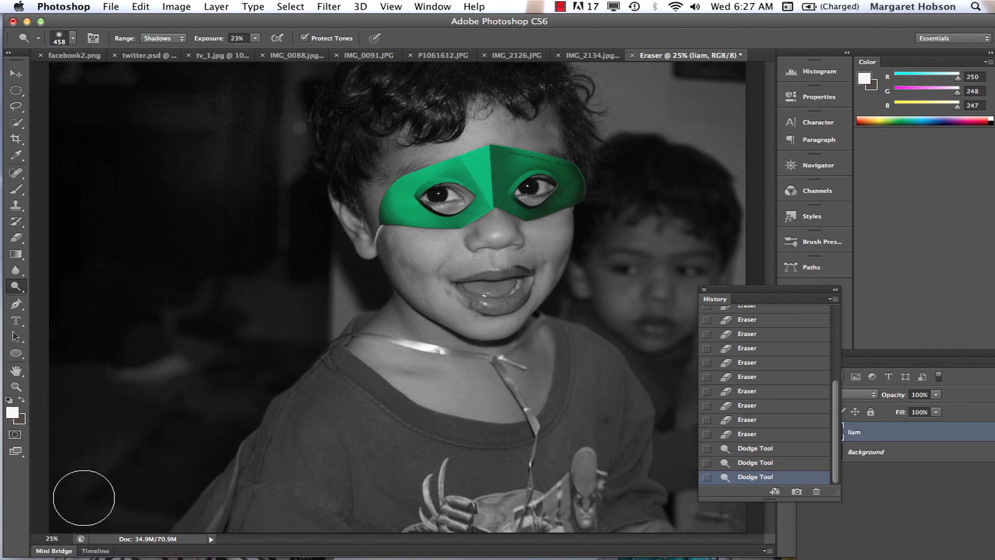
mouse_move(83, 285)
left_mouse_down()
mouse_move(119, 266)
mouse_move(184, 255)
mouse_move(180, 217)
mouse_move(111, 120)
mouse_move(177, 164)
left_mouse_up()
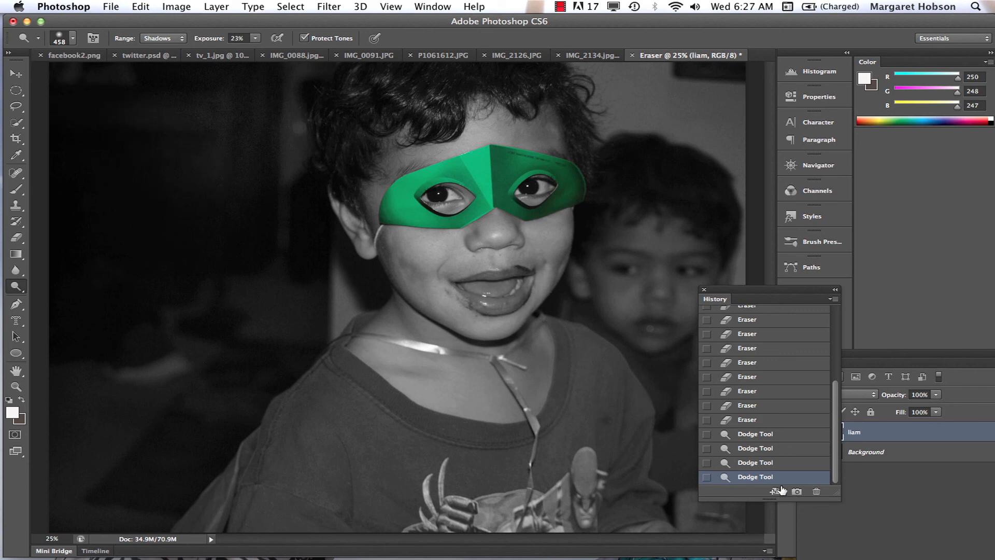
- Step back through the last three dodge strokes in the history and forward again to compare the lightened background
left_click(746, 461)
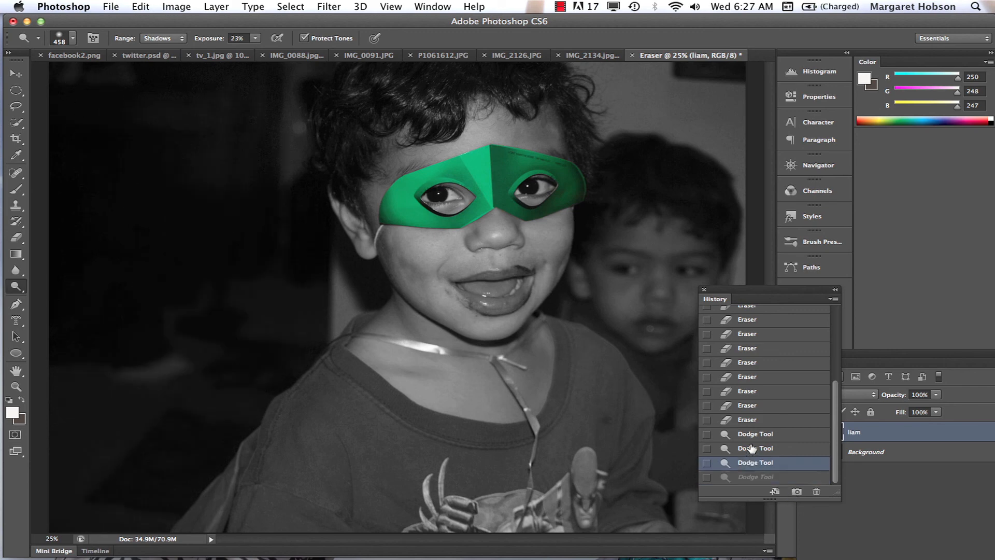
left_click(750, 448)
left_click(750, 436)
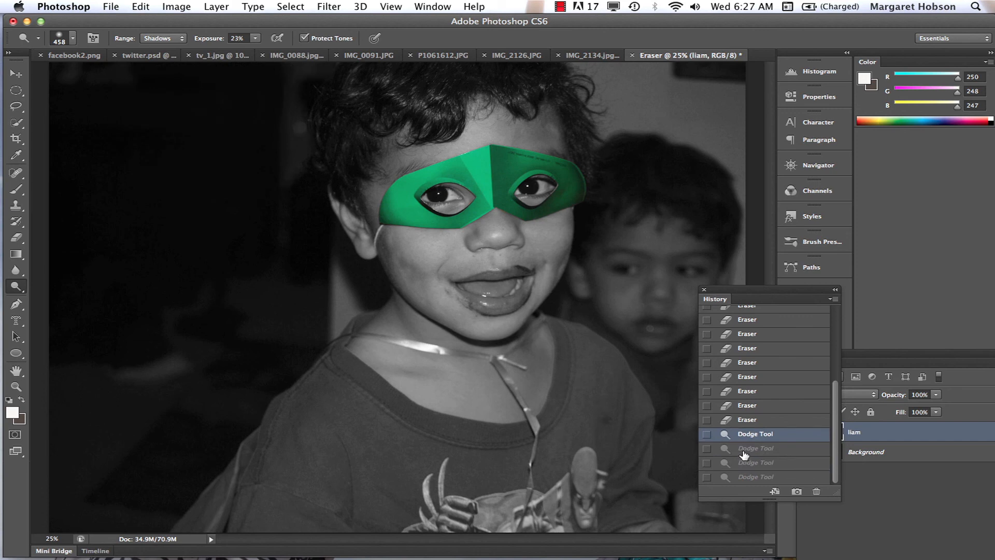
left_click(744, 450)
left_click(741, 463)
left_click(739, 477)
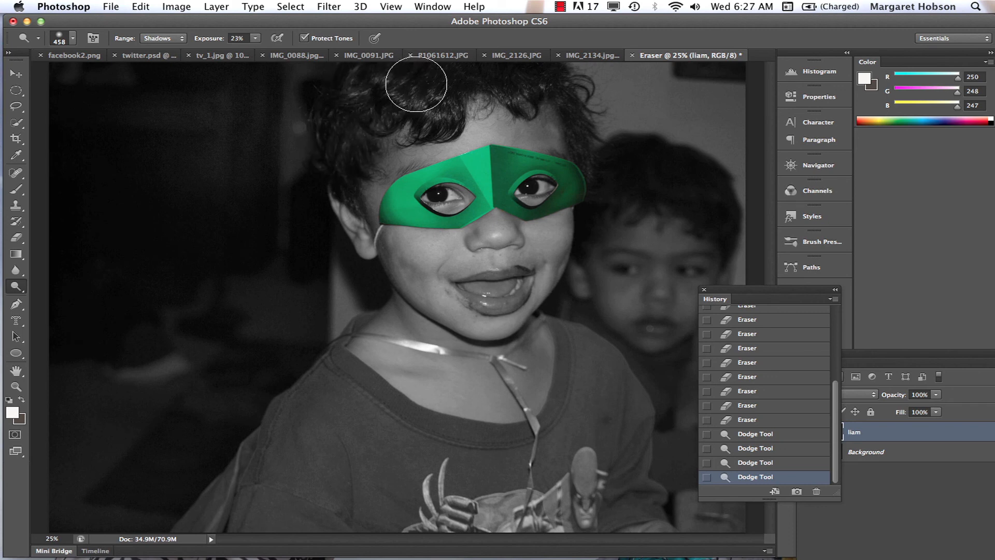
- Dodge the boy's hair in the Shadows range and again in Midtones, comparing the last stroke with the previous history state
mouse_move(409, 82)
left_mouse_down()
mouse_move(421, 101)
mouse_move(433, 86)
mouse_move(370, 82)
mouse_move(367, 113)
left_mouse_up()
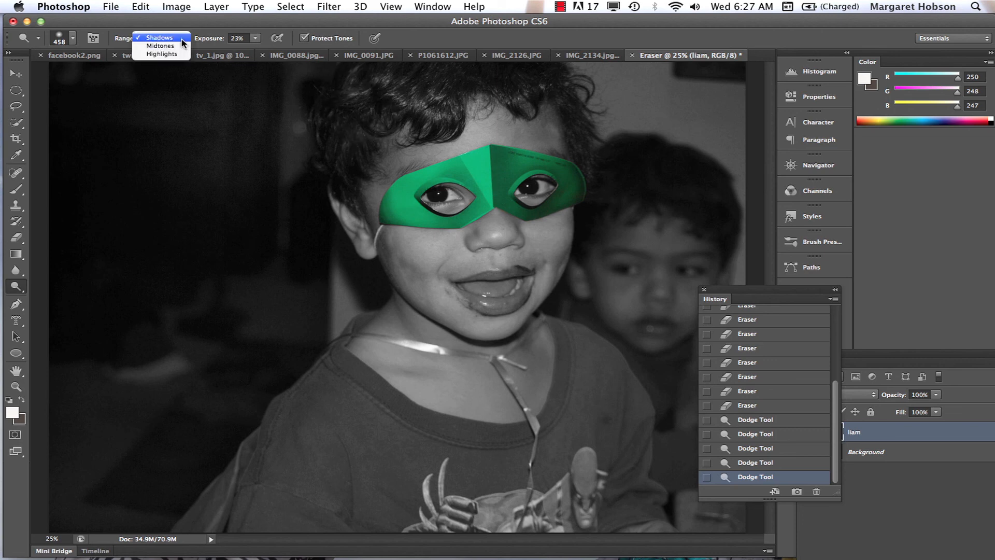
left_click(174, 46)
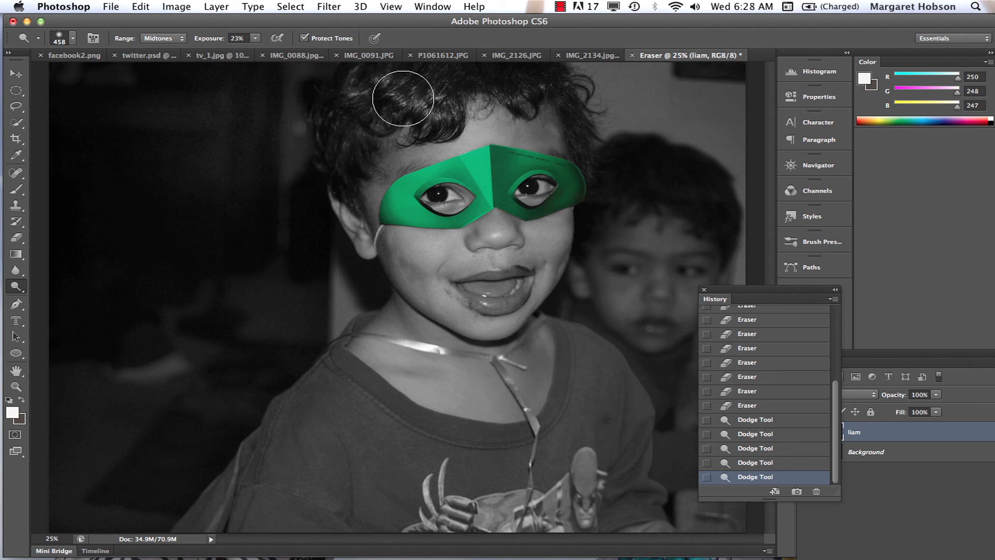
mouse_move(403, 99)
left_mouse_down()
mouse_move(423, 81)
mouse_move(486, 72)
mouse_move(544, 82)
mouse_move(576, 97)
mouse_move(590, 138)
left_mouse_up()
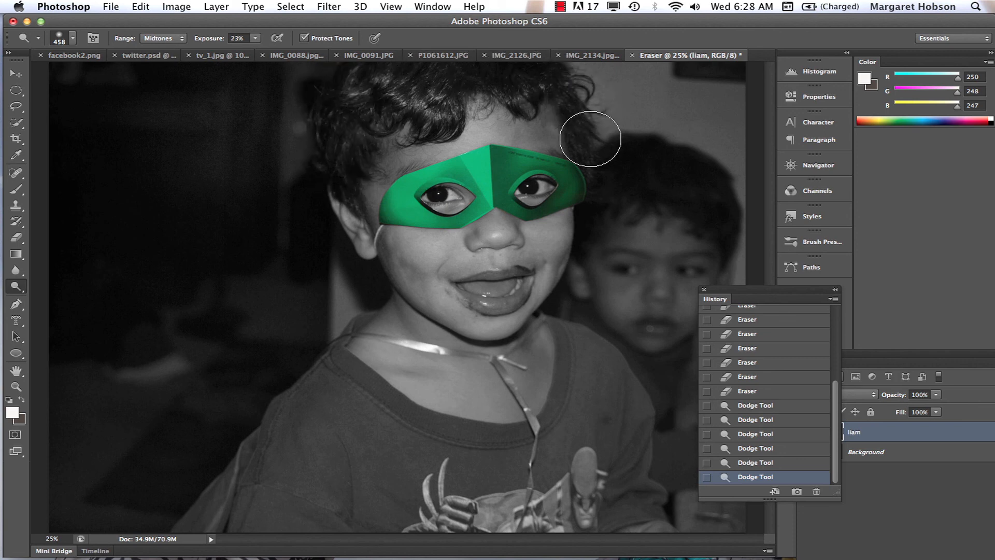
left_click(751, 463)
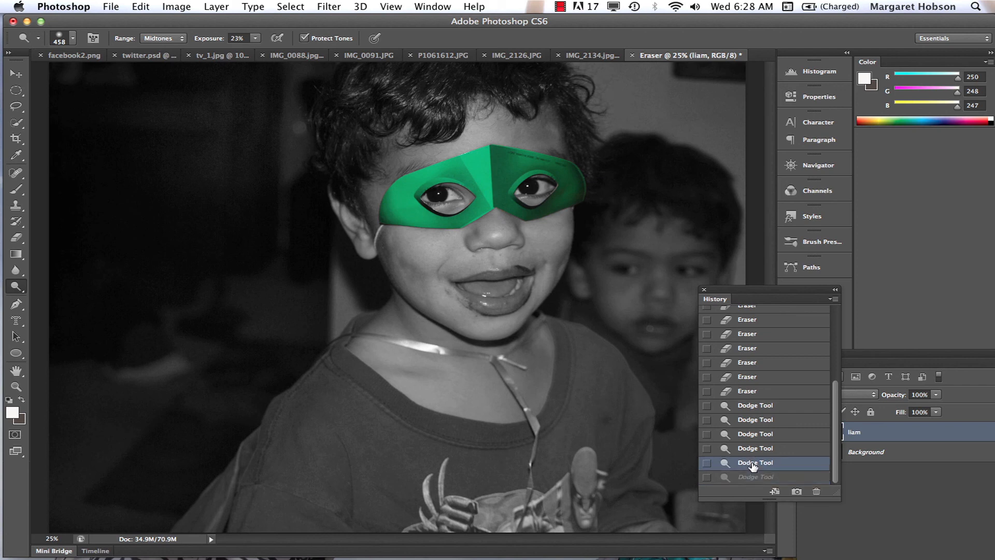
left_click(752, 475)
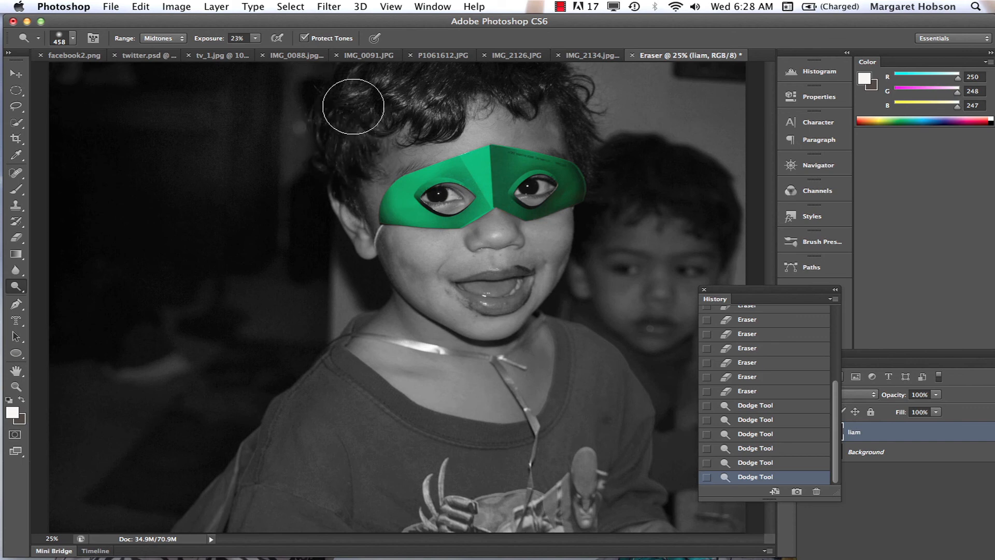
- Dodge the midtones of the hair down to the boy's ear and compare with the state before that stroke
mouse_move(401, 100)
left_mouse_down()
mouse_move(428, 90)
mouse_move(429, 113)
mouse_move(413, 80)
mouse_move(376, 87)
mouse_move(344, 113)
mouse_move(351, 163)
mouse_move(340, 190)
left_mouse_up()
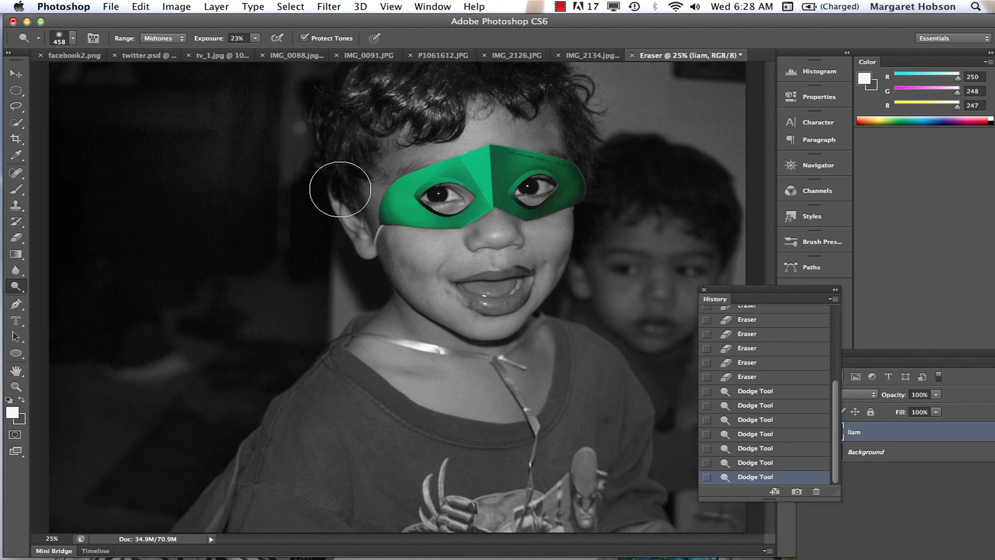
left_click(745, 462)
left_click(742, 475)
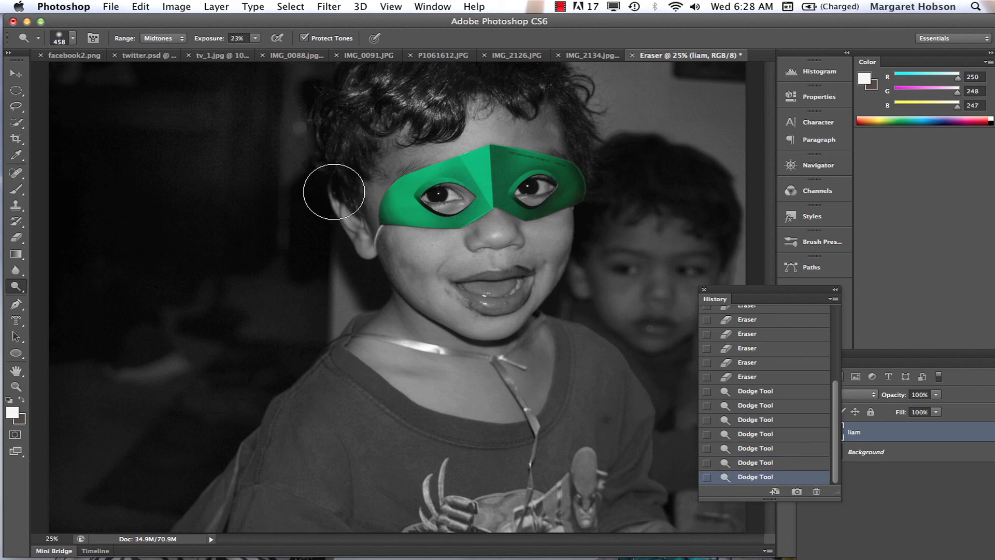
- Dodge the midtones around the boy's ear, cheek and neck and along the edges of his clothing
left_click_drag(329, 191, 346, 233)
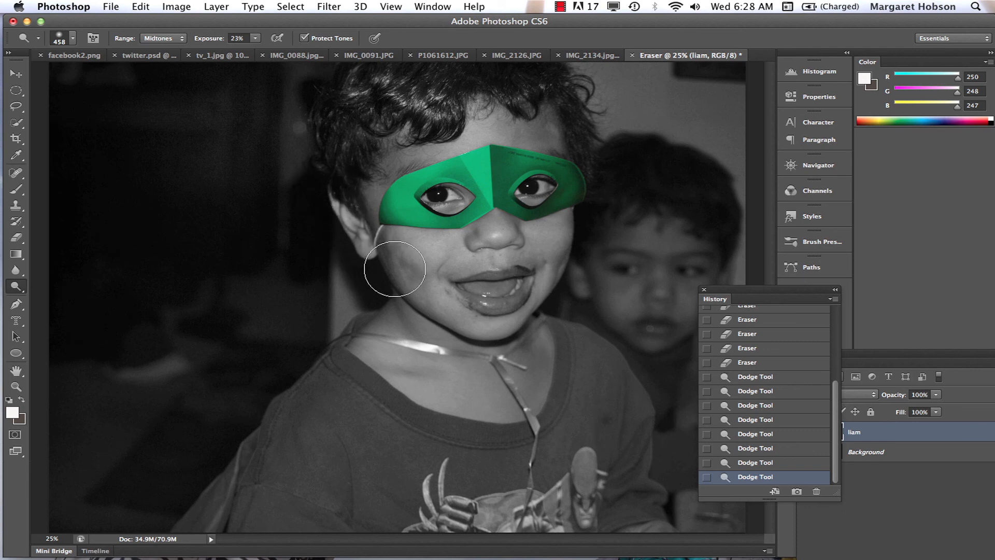
mouse_move(398, 264)
left_mouse_down()
mouse_move(402, 293)
mouse_move(360, 343)
left_mouse_up()
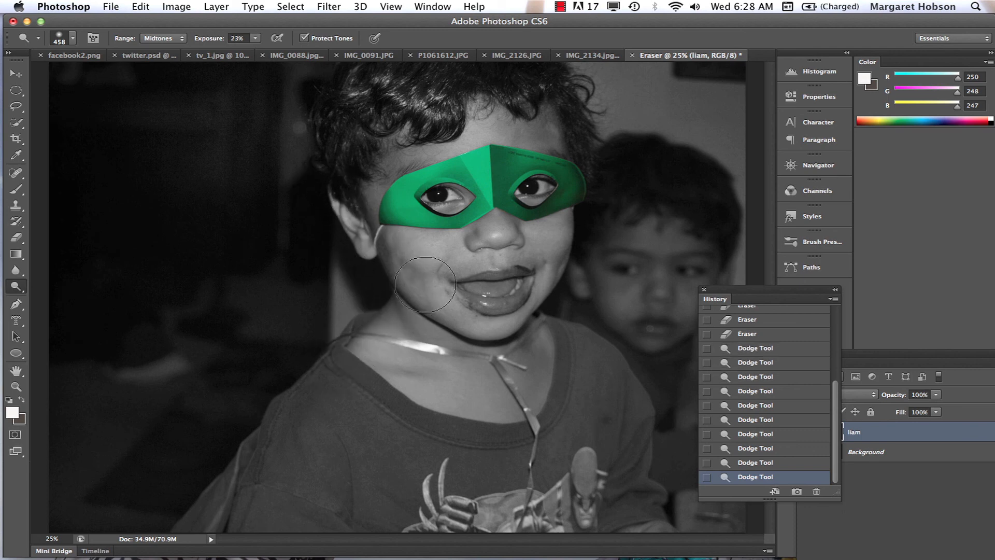
left_click_drag(230, 488, 204, 499)
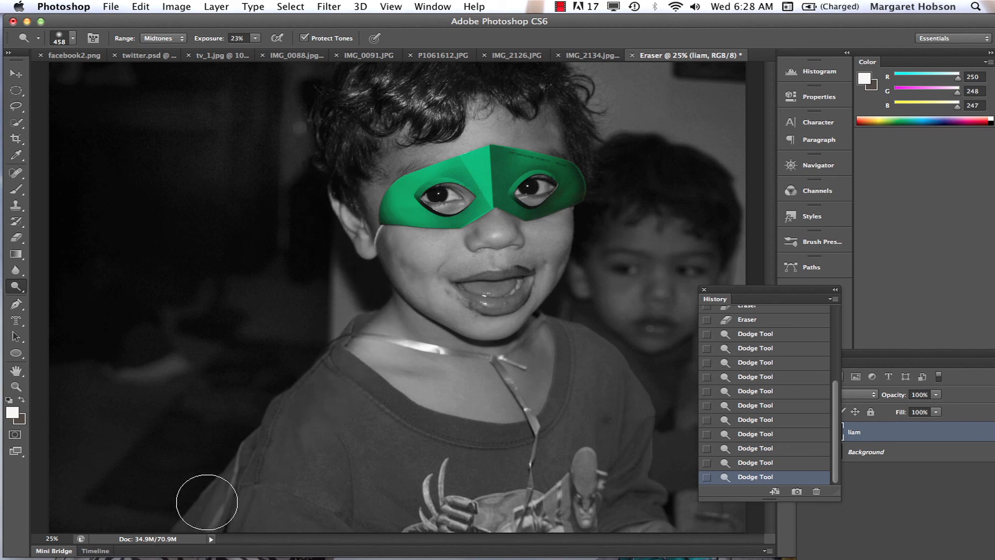
left_click_drag(394, 348, 396, 303)
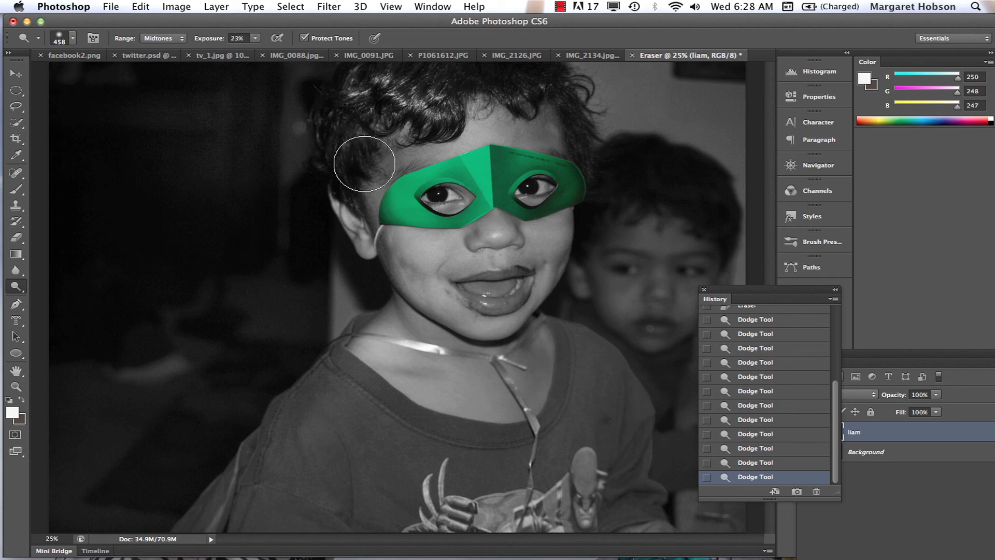
left_click(367, 234)
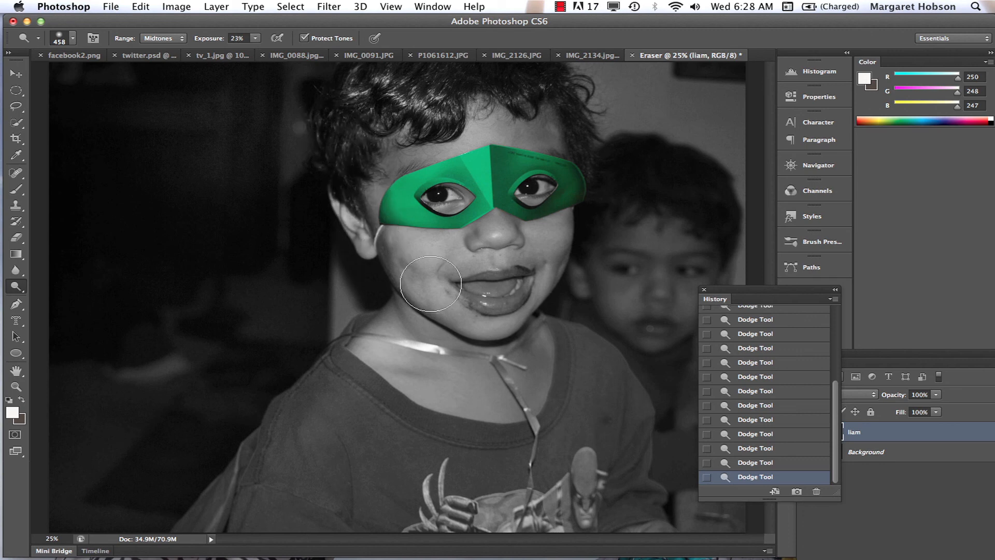
- Switch between the last two dodge states in the history and review the whole photo
left_click(737, 463)
left_click(734, 477)
key("super+minus")
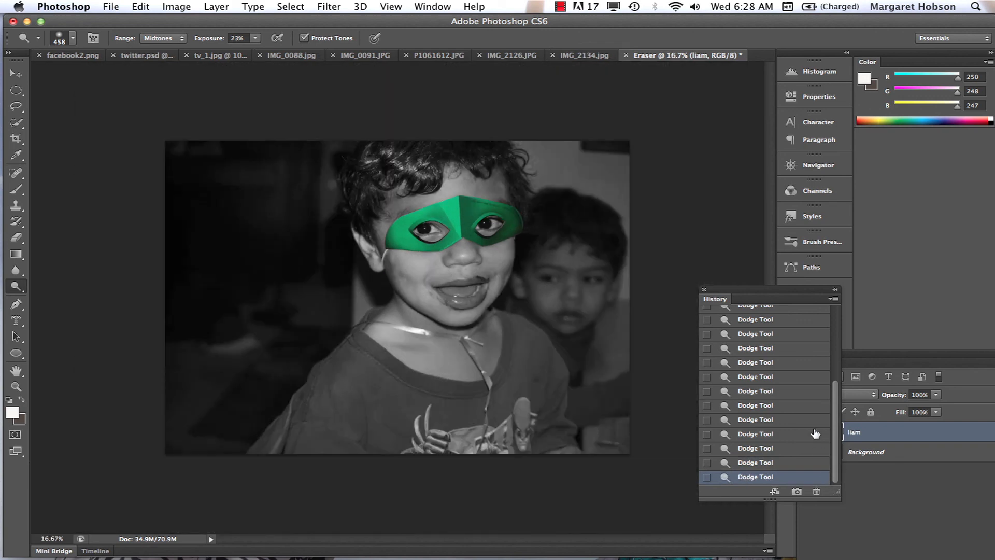